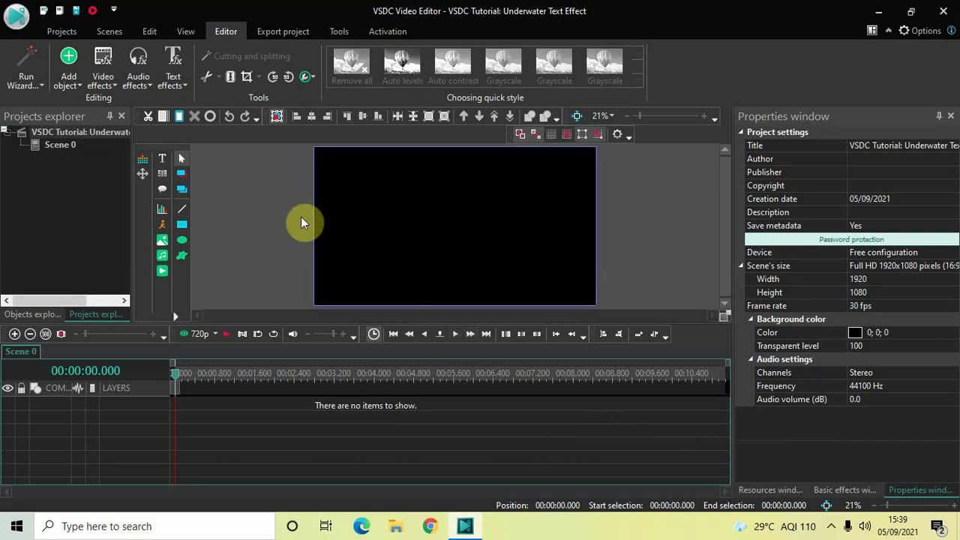
Step: Add a sprite to the scene from the cursor position and give it the same size as its parent
left_click(69, 66)
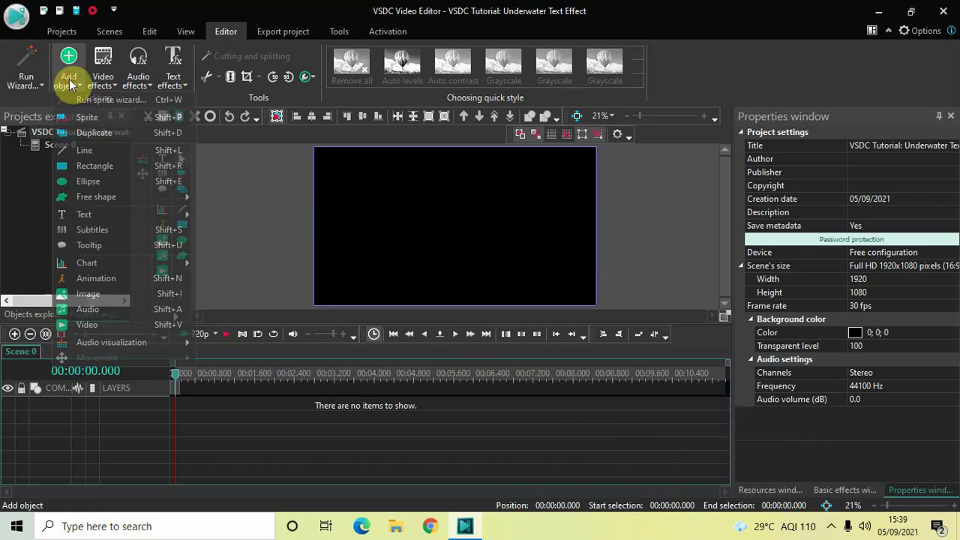
left_click(104, 122)
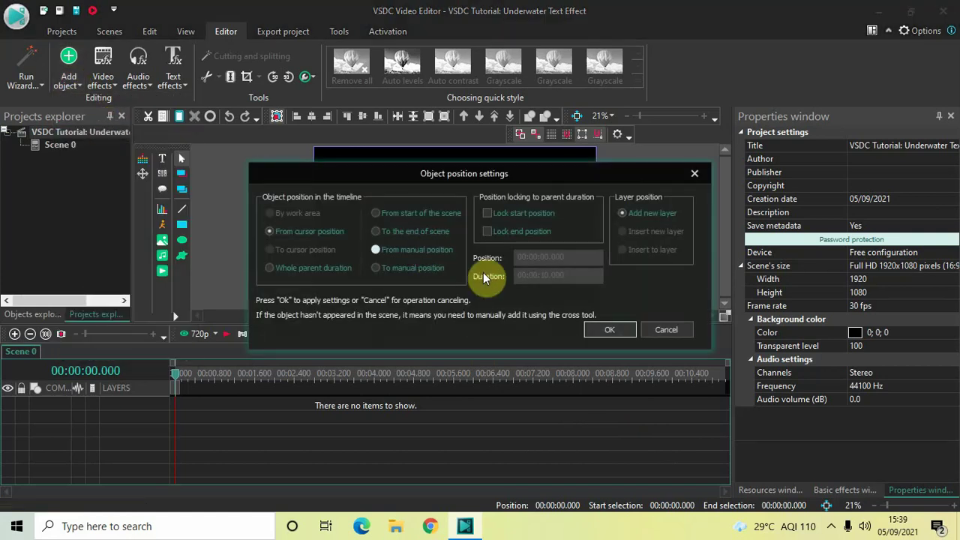
left_click(601, 331)
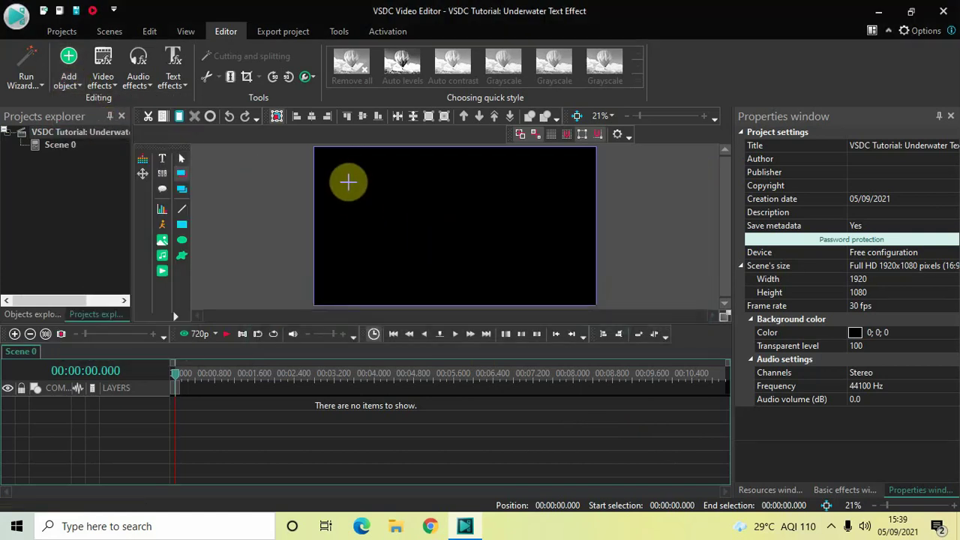
left_click_drag(344, 174, 540, 279)
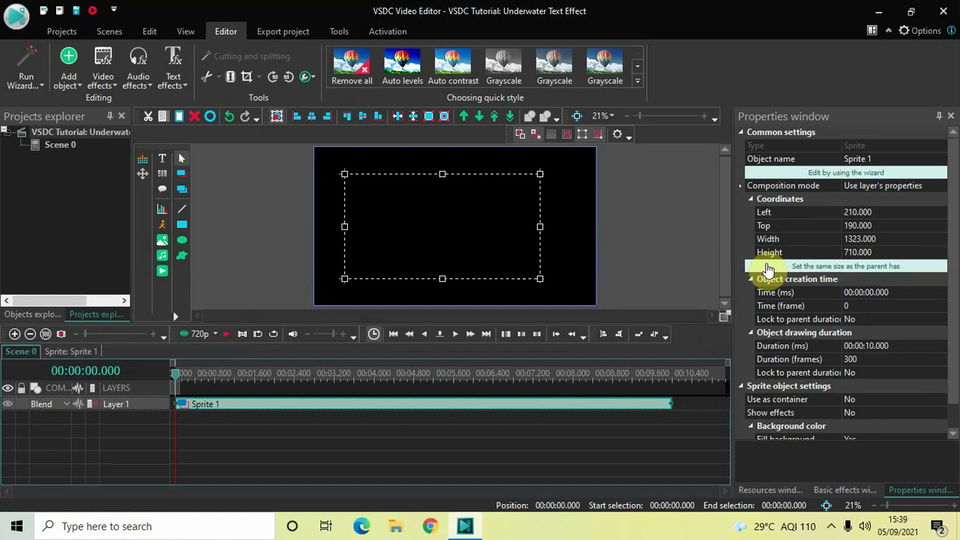
left_click(768, 268)
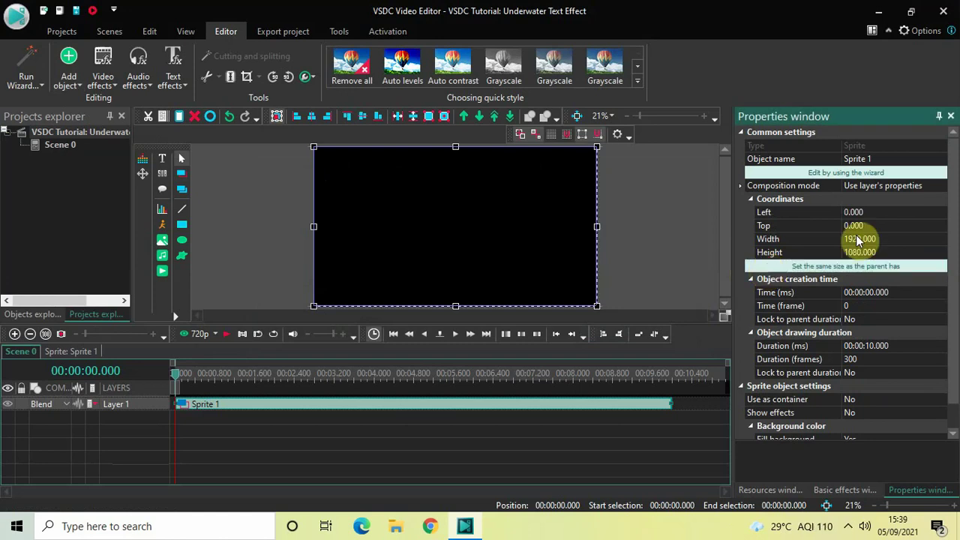
Step: Set the sprite's Show effects option to Yes and its Fill background option to No
left_click_drag(954, 216, 952, 293)
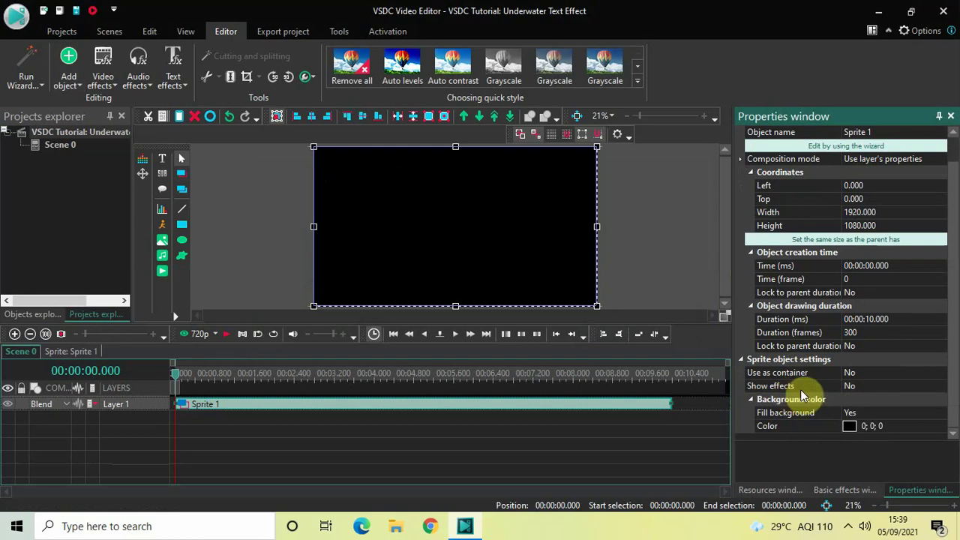
left_click(941, 389)
left_click(942, 388)
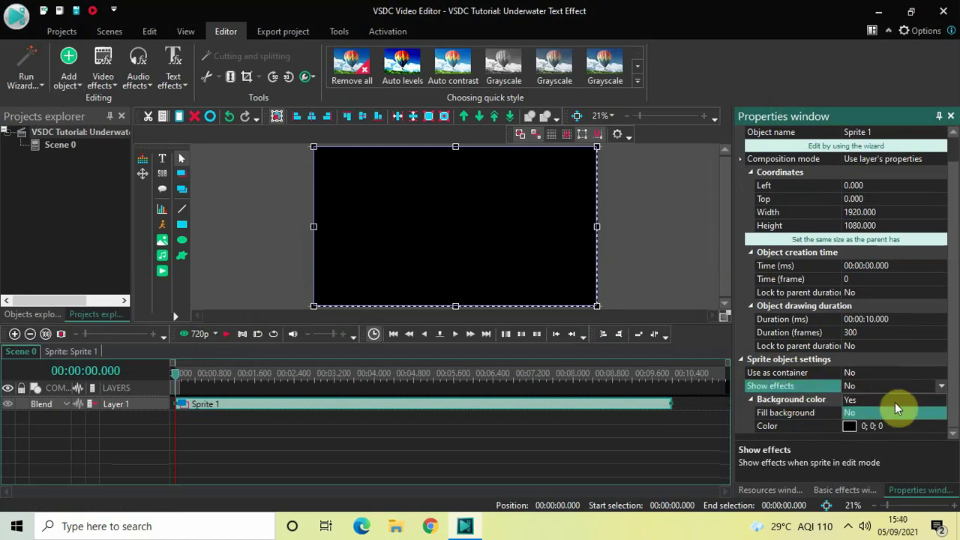
left_click(896, 400)
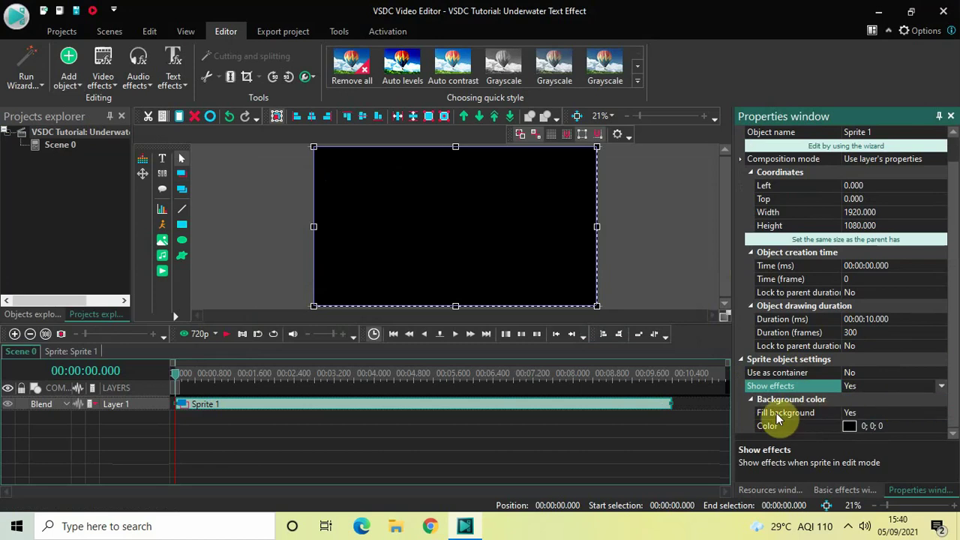
left_click(942, 415)
left_click(940, 413)
left_click(893, 441)
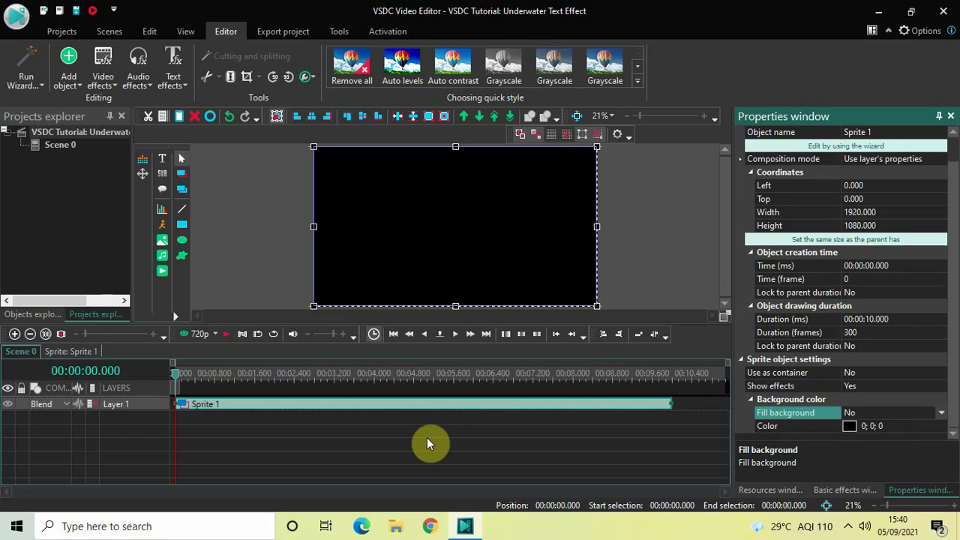
Step: Inside the sprite, add a text object about 1434 by 586 pixels reading UNDERWATER
double_click(382, 406)
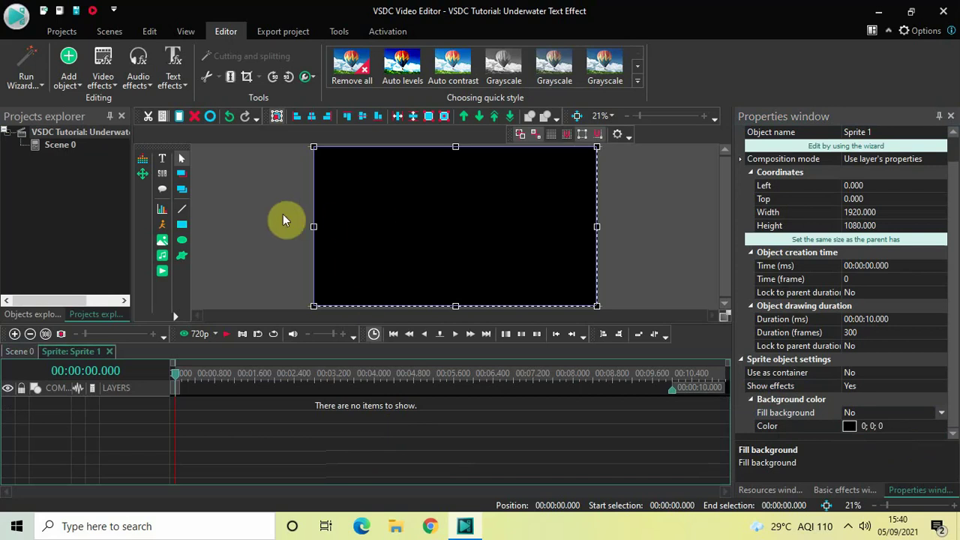
left_click(68, 80)
mouse_move(127, 212)
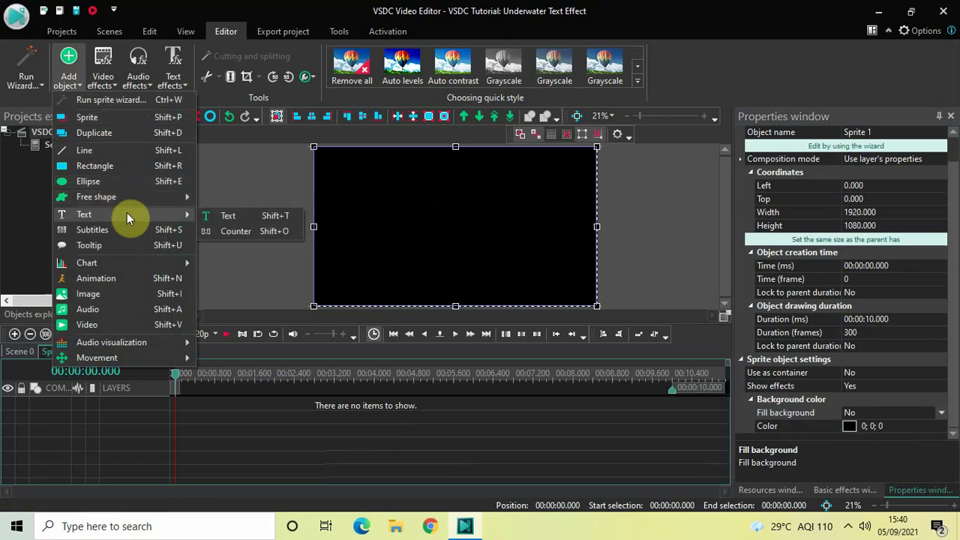
left_click(229, 217)
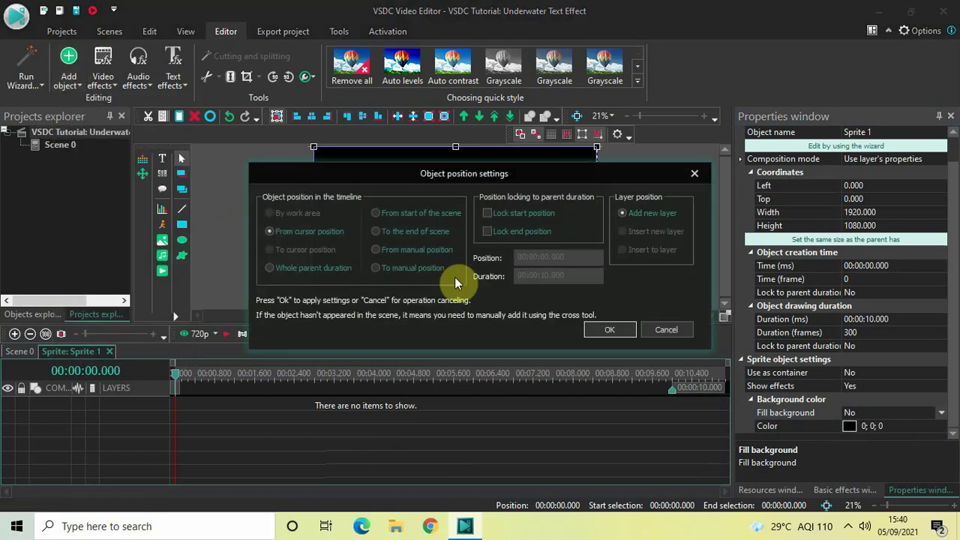
left_click(604, 329)
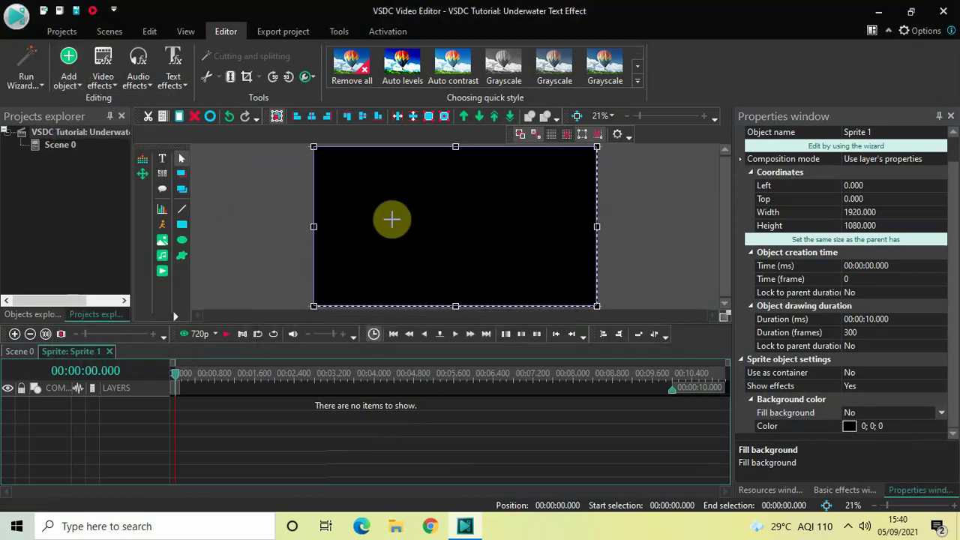
left_click_drag(349, 173, 563, 259)
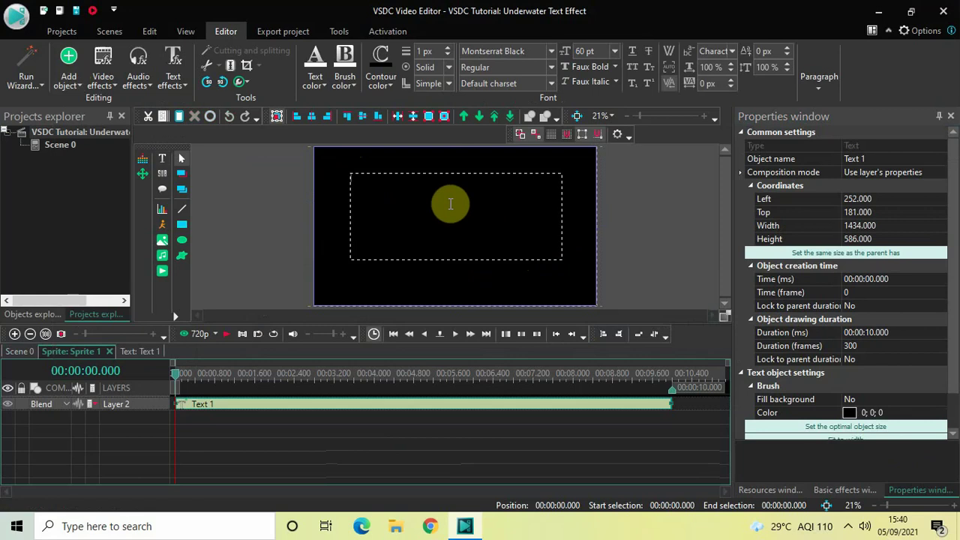
key("Caps_Lock")
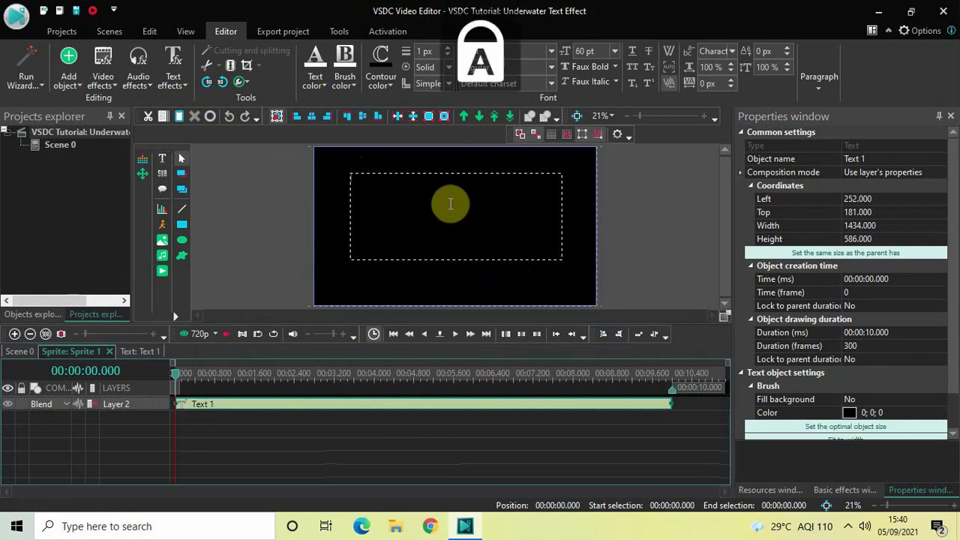
type("UNDERWATER")
Step: Center all of the UNDERWATER text horizontally and vertically within its text box
key("ctrl+a")
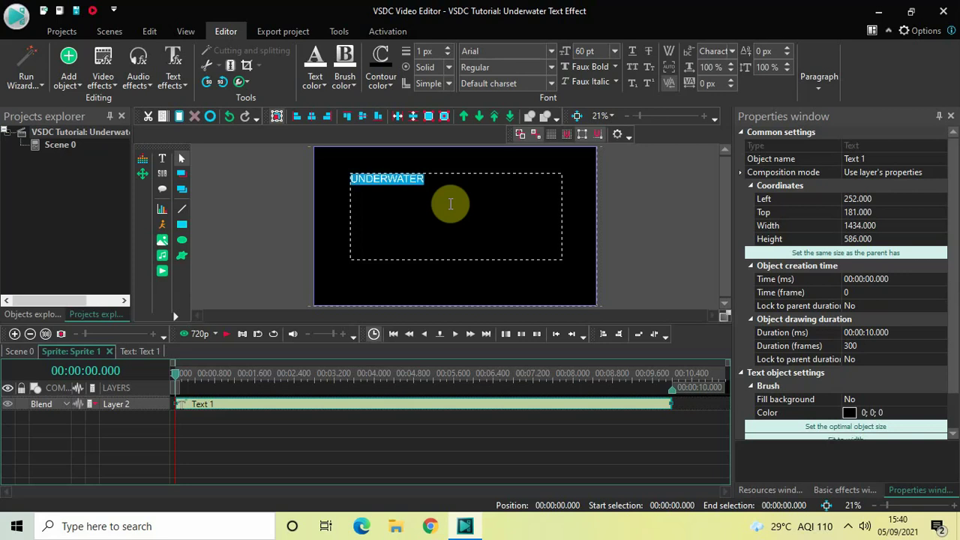
left_click(821, 84)
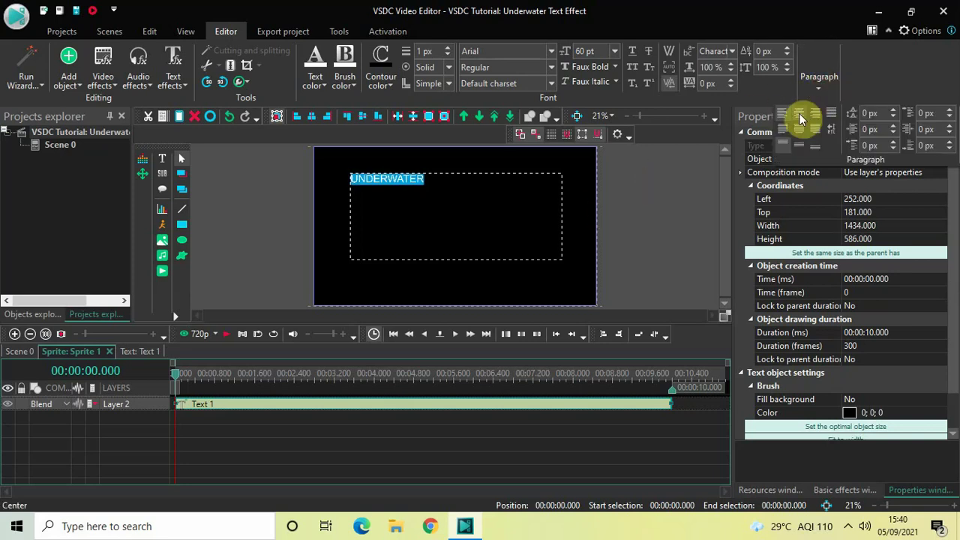
left_click(800, 114)
left_click(816, 88)
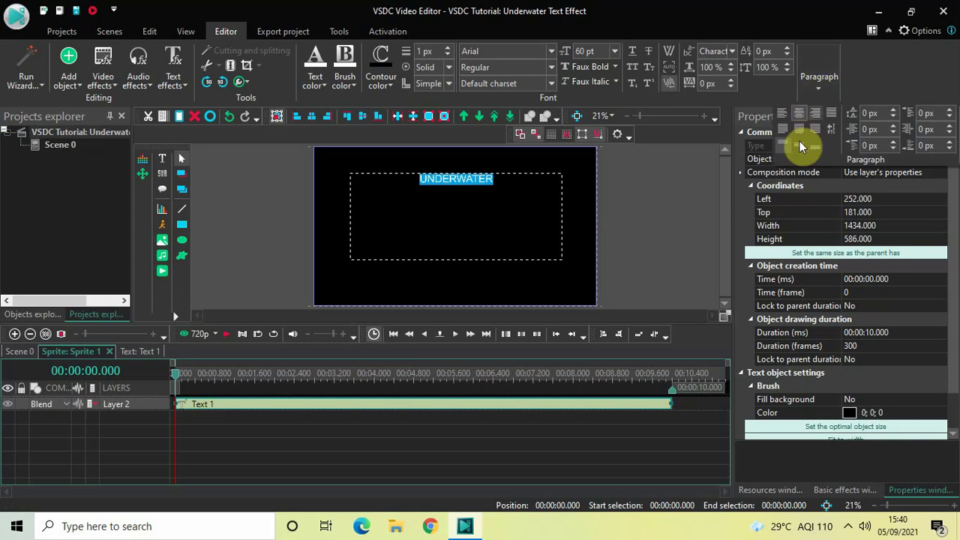
left_click(796, 150)
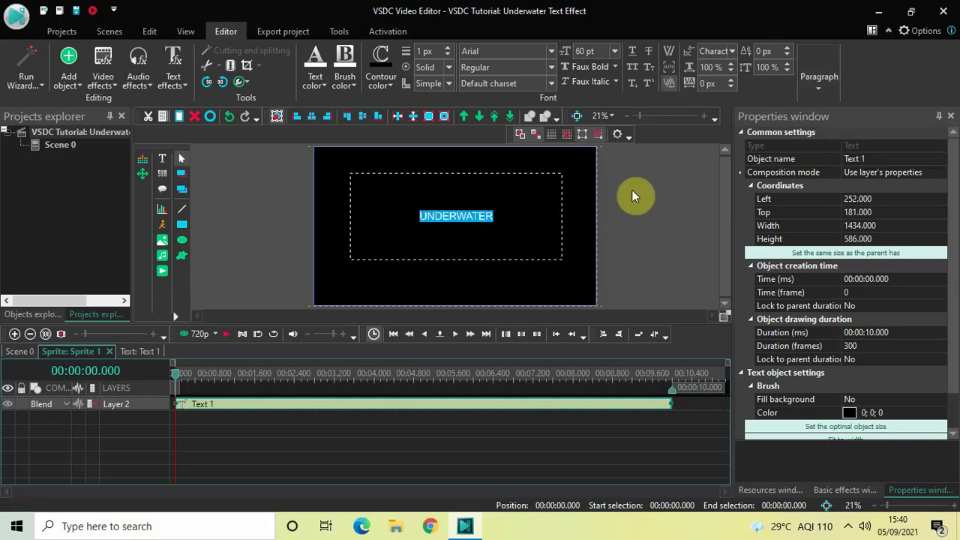
Step: Set the UNDERWATER text's font to Montserrat Black and its size to 200
left_click(507, 51)
type("Montserrat Black")
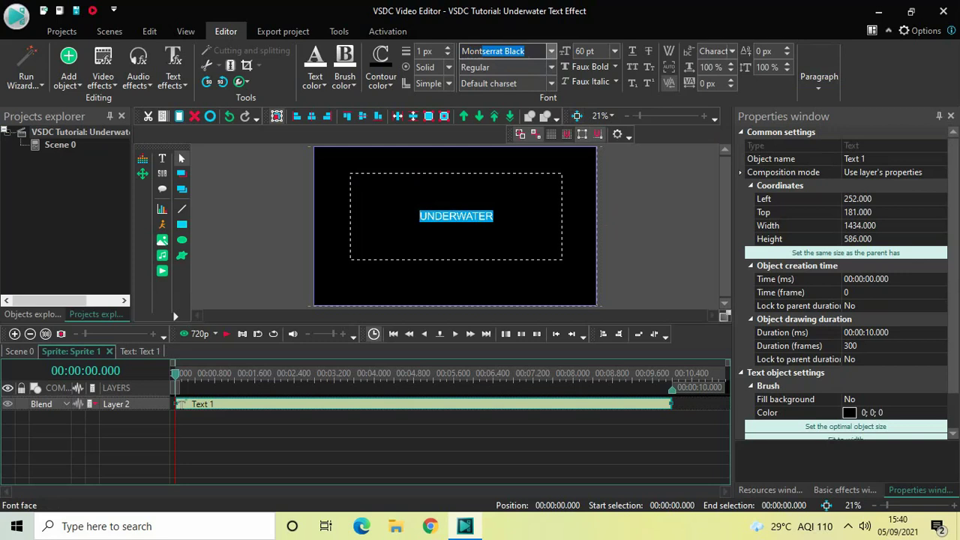
key("Return")
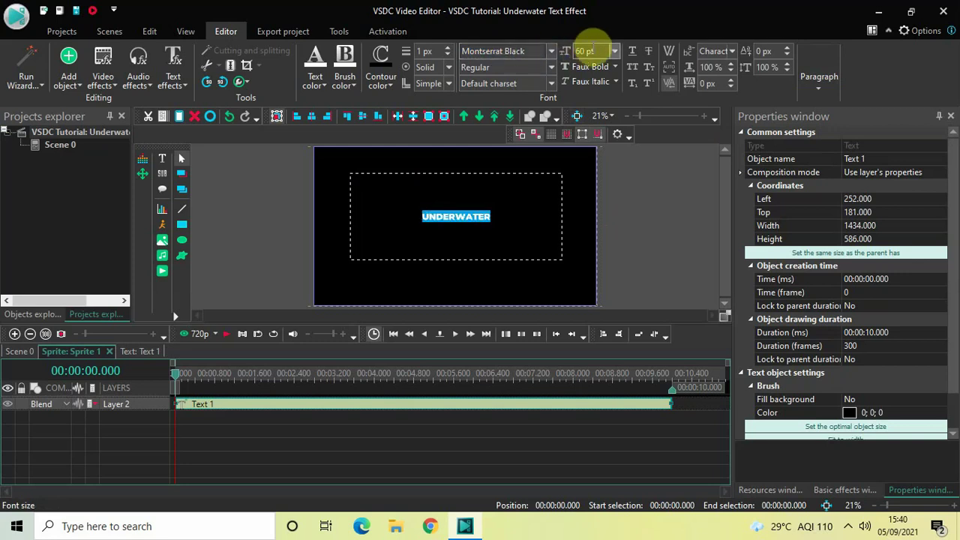
left_click(589, 51)
key("BackSpace")
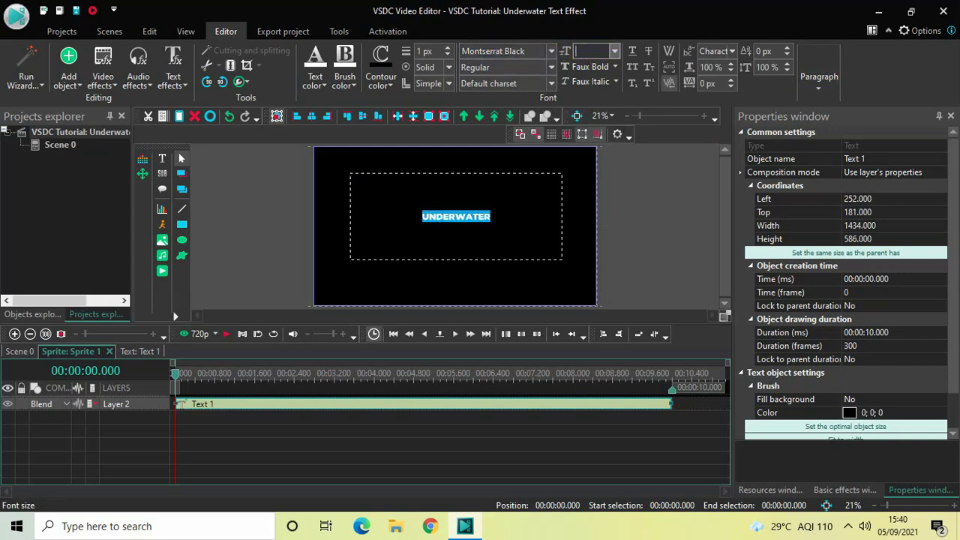
type("200")
key("Return")
left_click(633, 202)
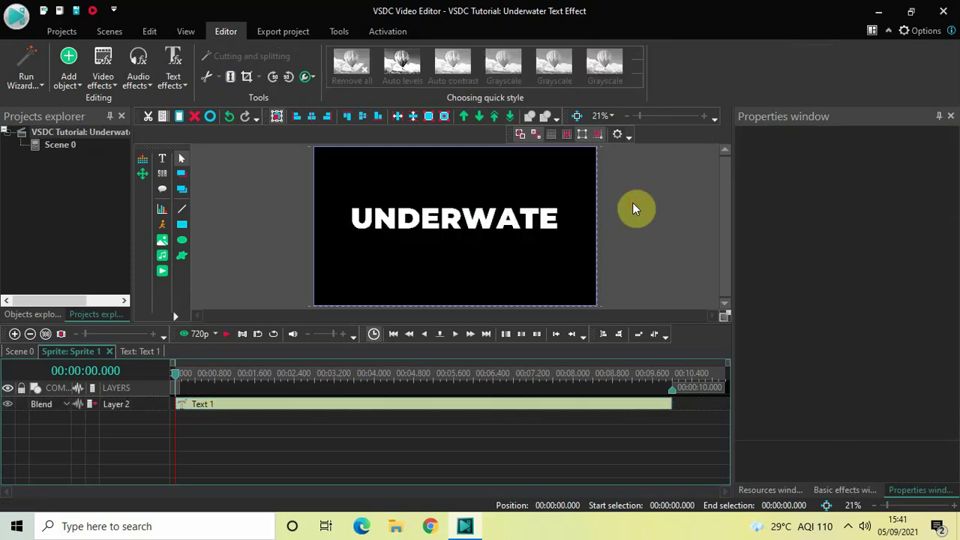
Step: Resize the text box to about 1610 by 359 pixels and center it horizontally and vertically in the frame
left_click(495, 214)
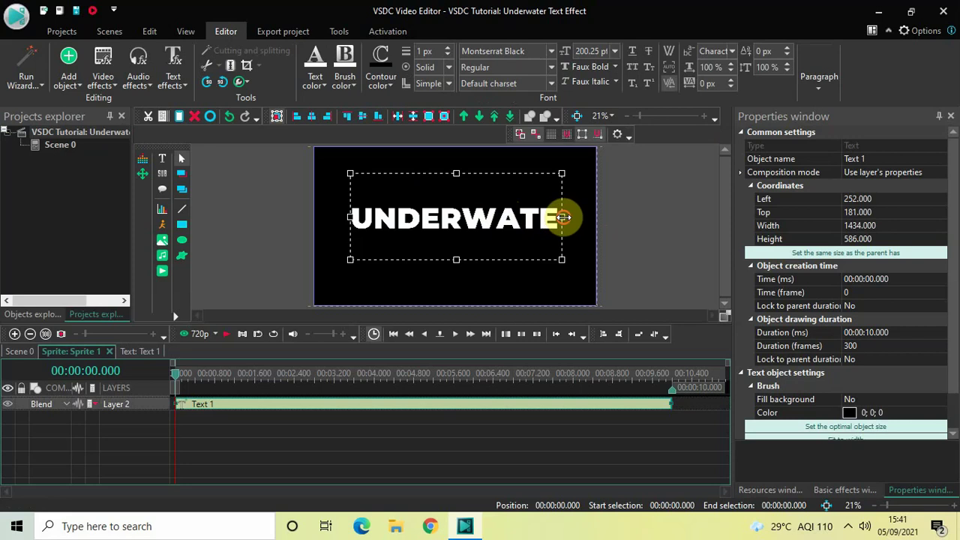
left_click_drag(563, 216, 589, 217)
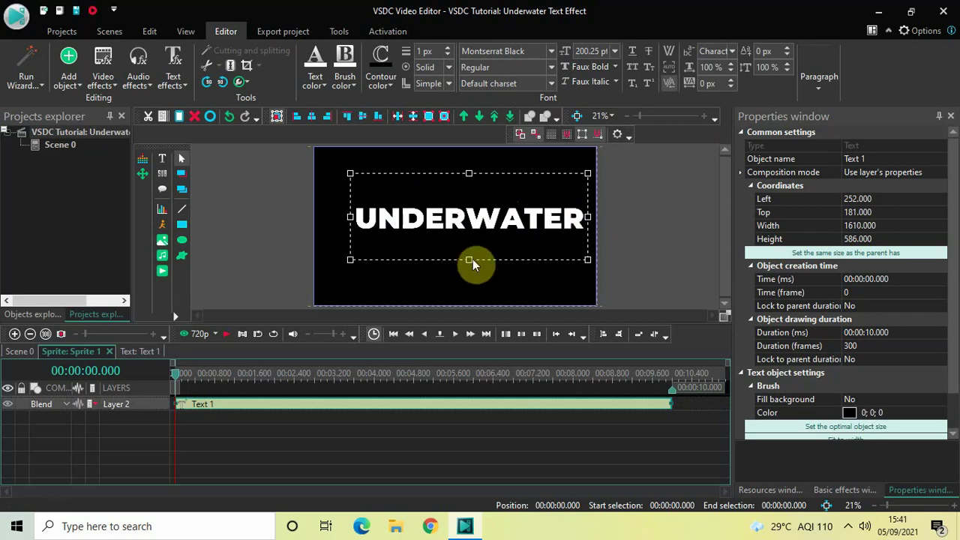
left_click_drag(470, 259, 474, 225)
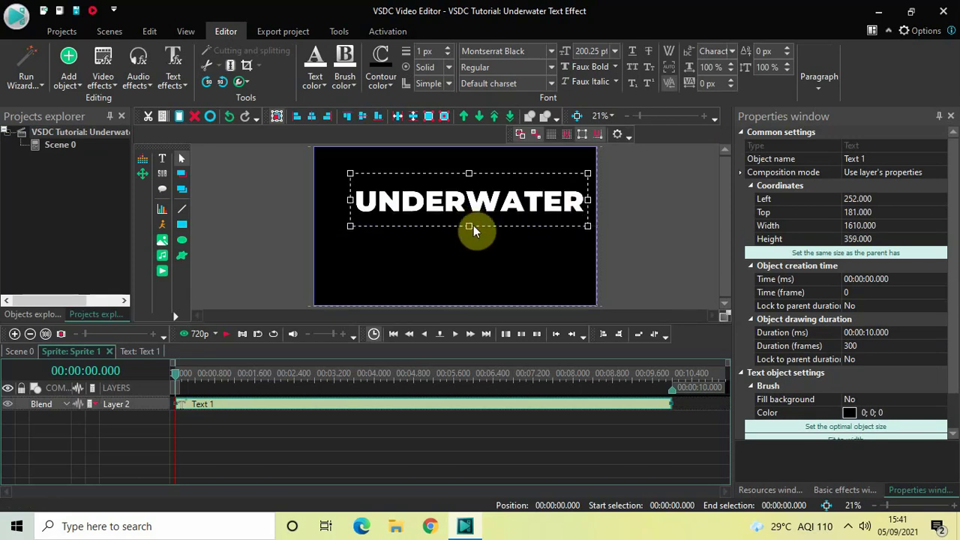
left_click(311, 118)
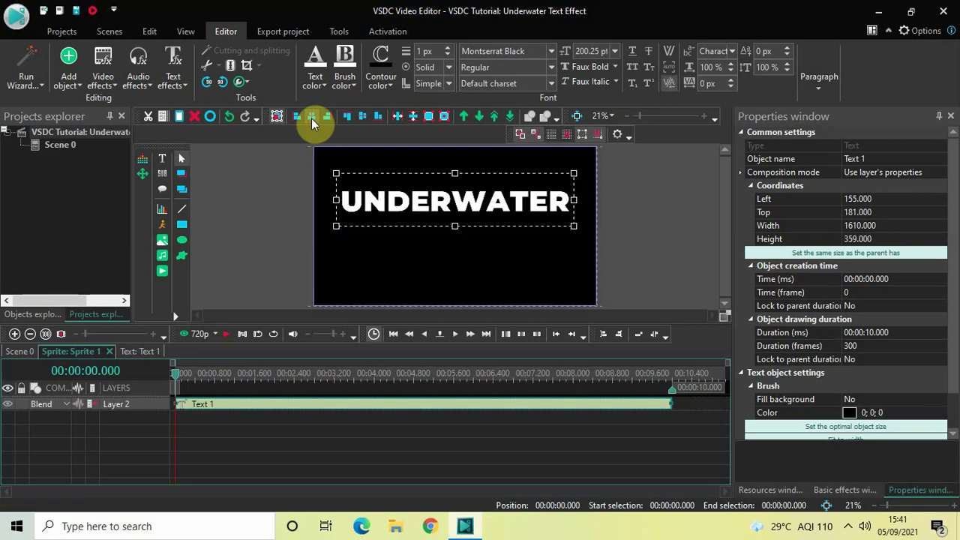
left_click(362, 119)
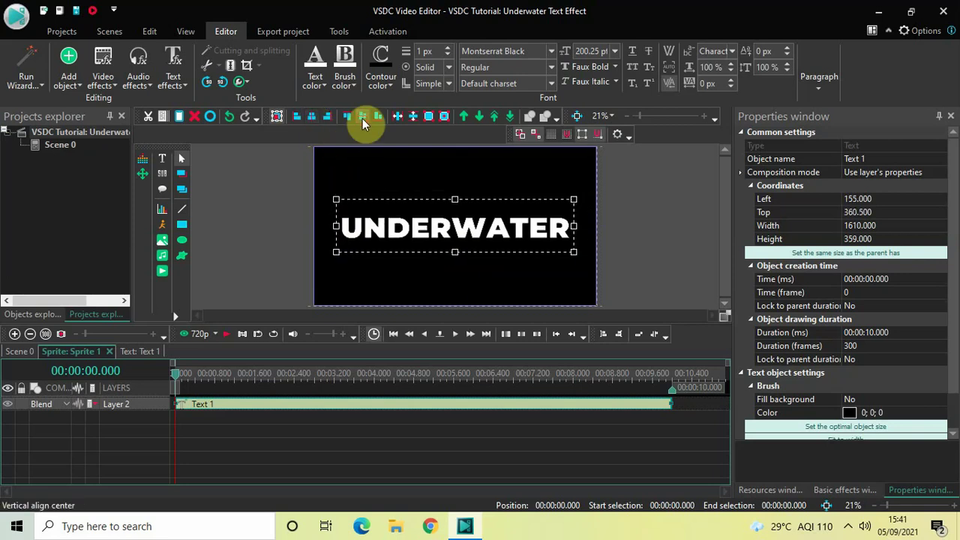
left_click(632, 237)
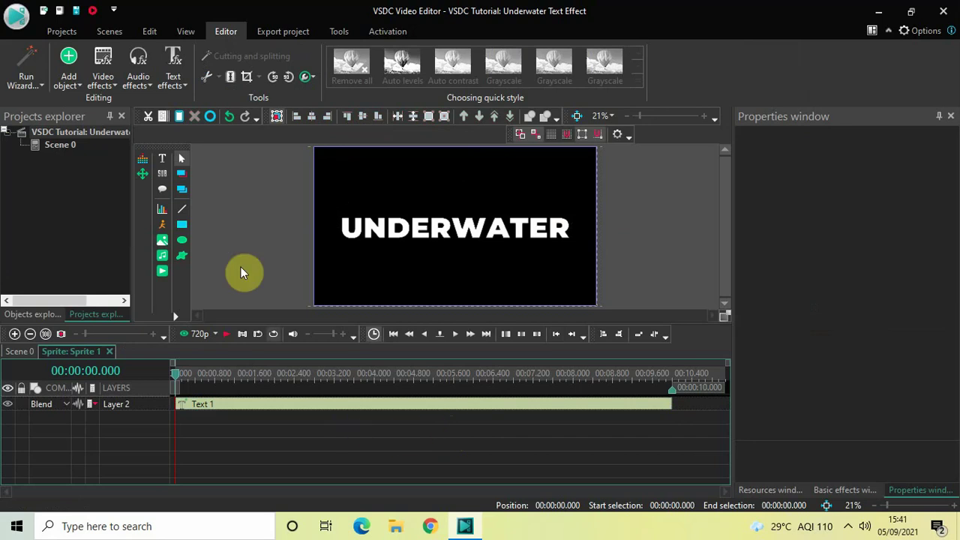
Step: Add a Distort transform effect inside the sprite for the whole parent duration and set its type to Wave
left_click(105, 88)
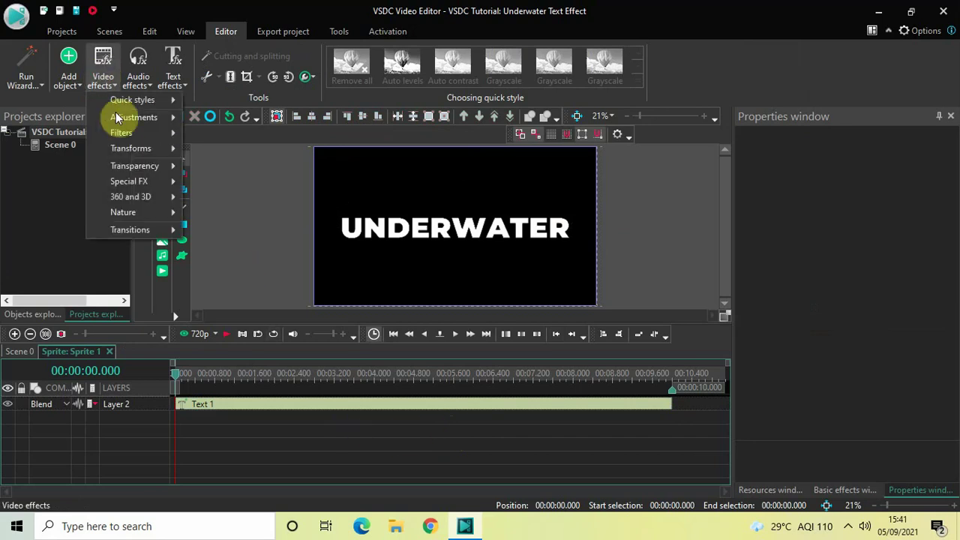
mouse_move(139, 149)
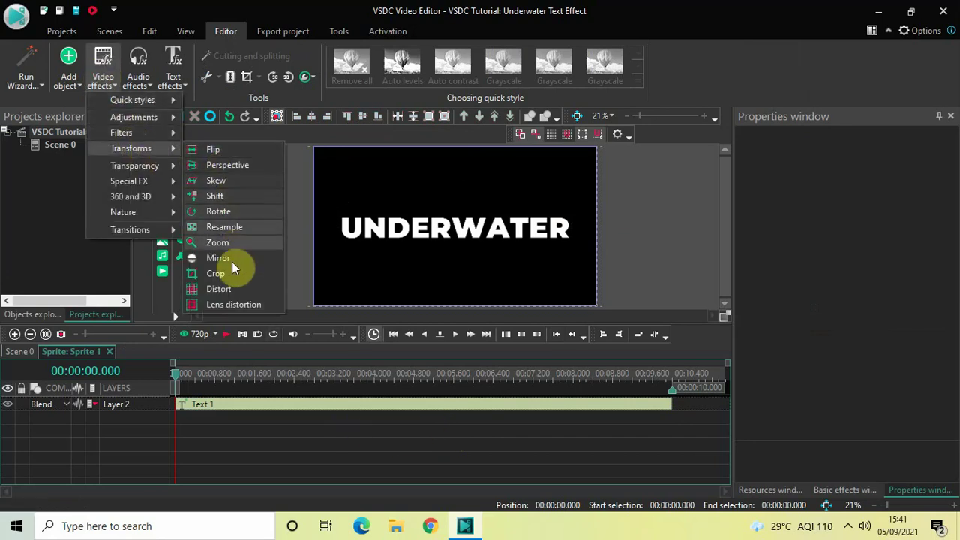
left_click(236, 290)
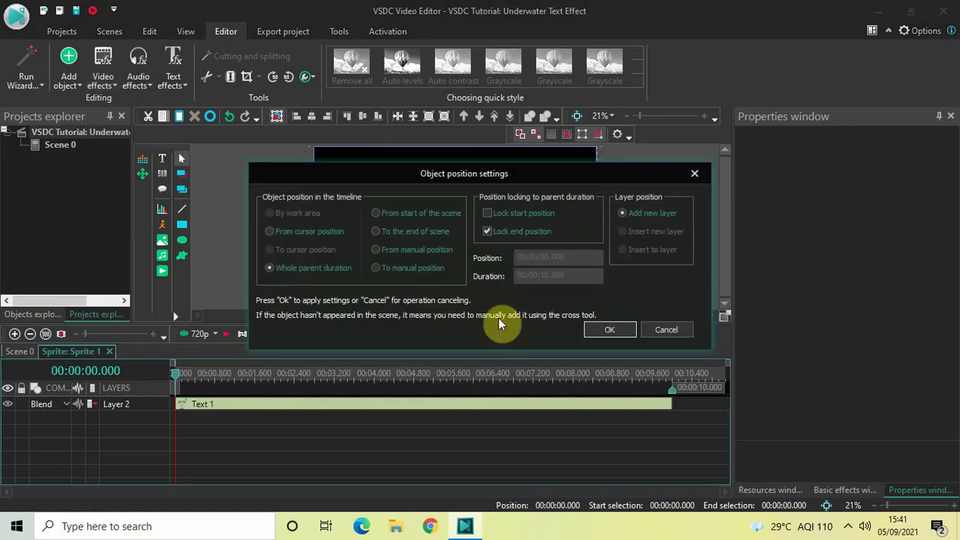
left_click(606, 329)
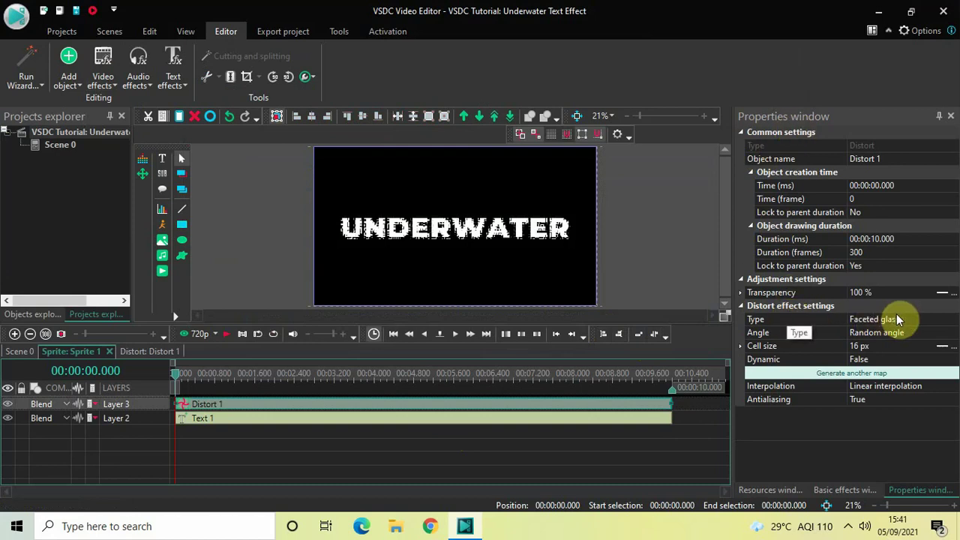
left_click(955, 323)
left_click(953, 319)
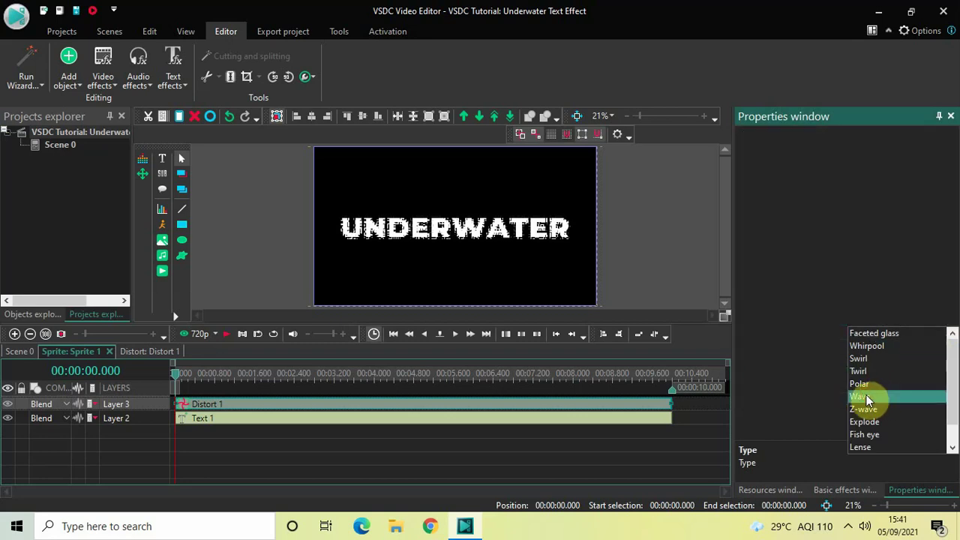
left_click(866, 398)
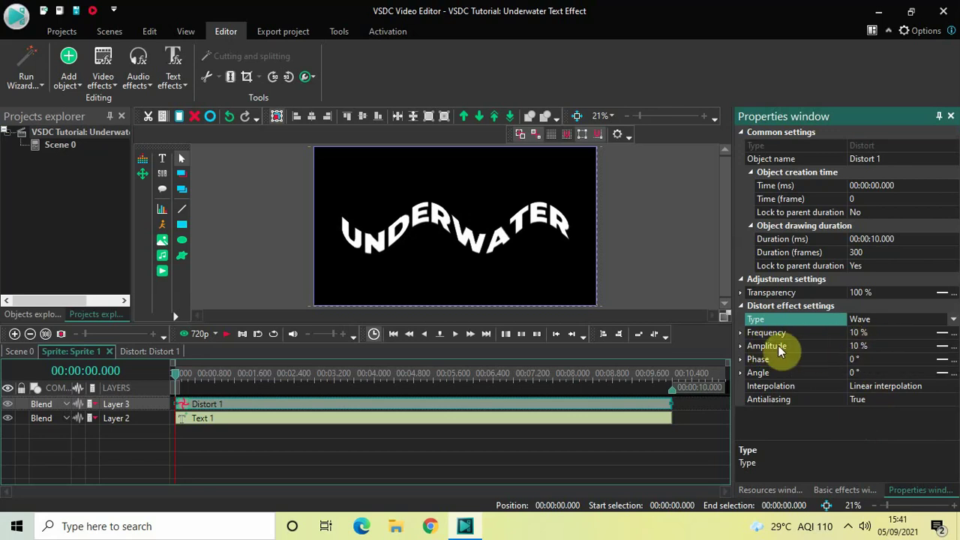
Step: Set the amplitude of the wave Distort effect to 4%
left_click(882, 346)
key("BackSpace")
key("BackSpace")
type("4")
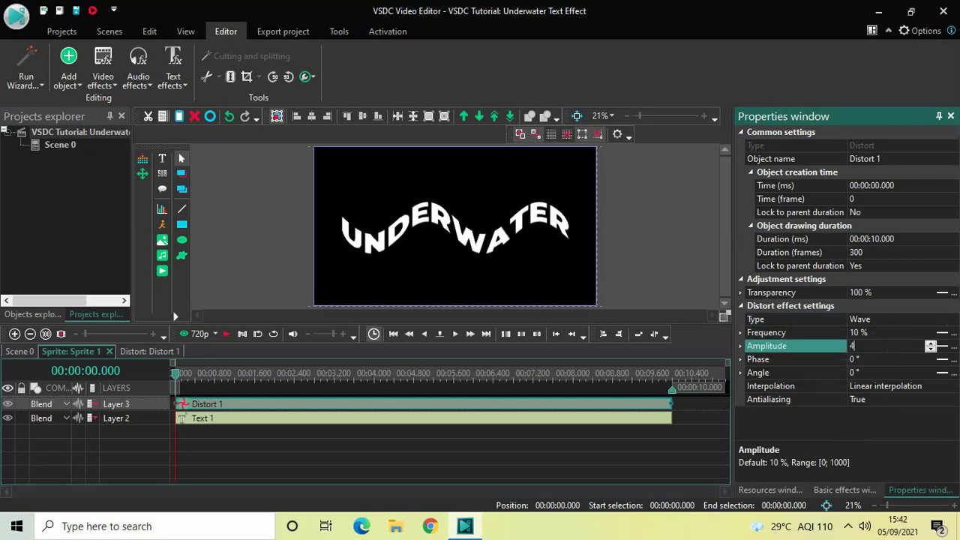
key("Return")
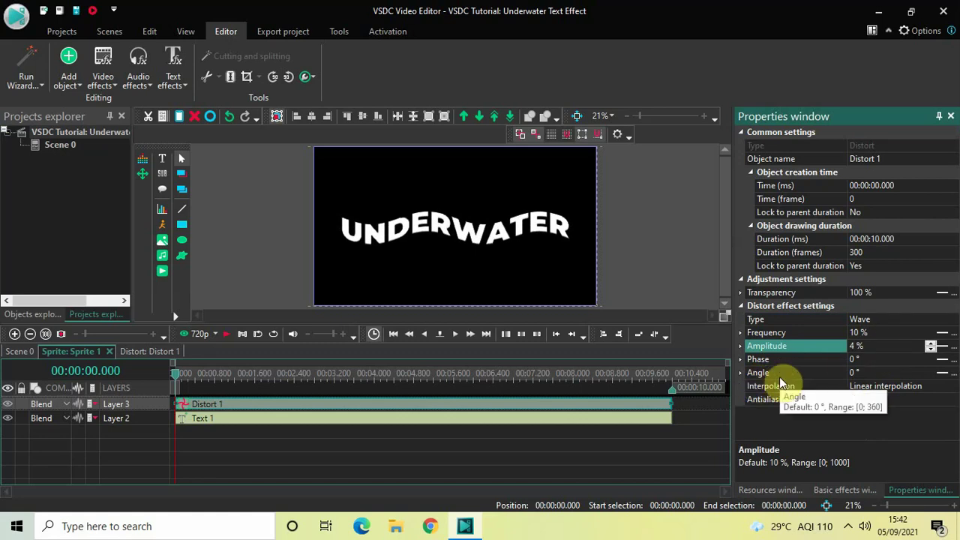
Step: Animate the wave distortion's angle with a linear change from 0 to 360 degrees
left_click(882, 374)
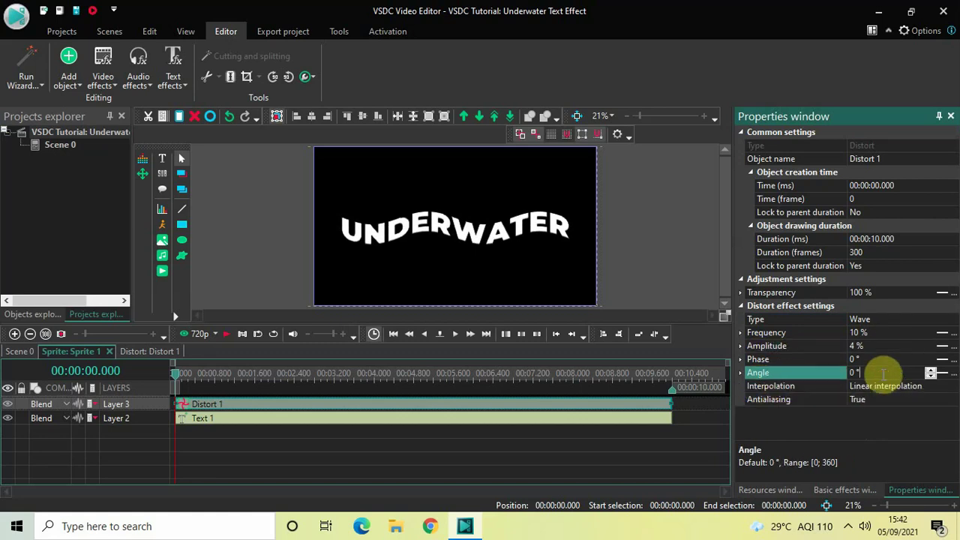
left_click(944, 374)
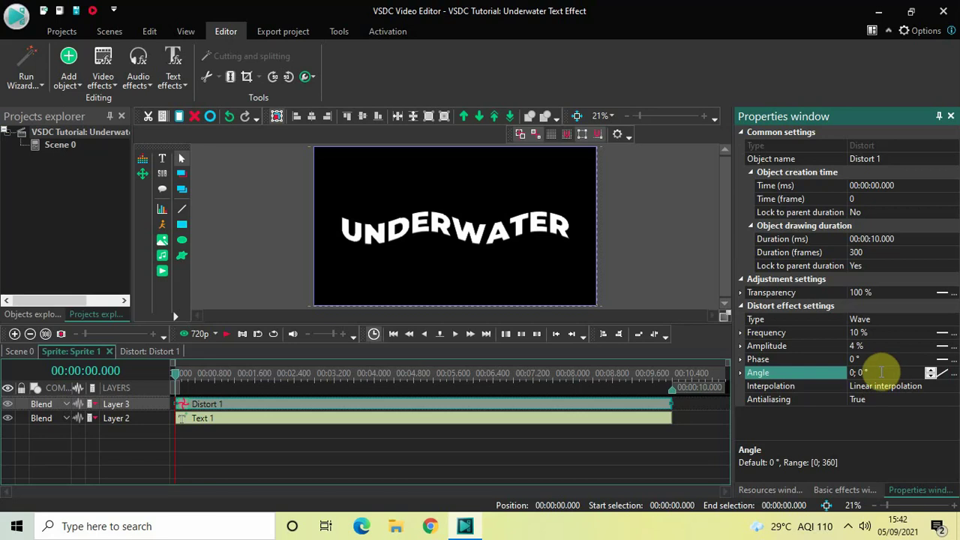
key("BackSpace")
key("BackSpace")
key("BackSpace")
type("360")
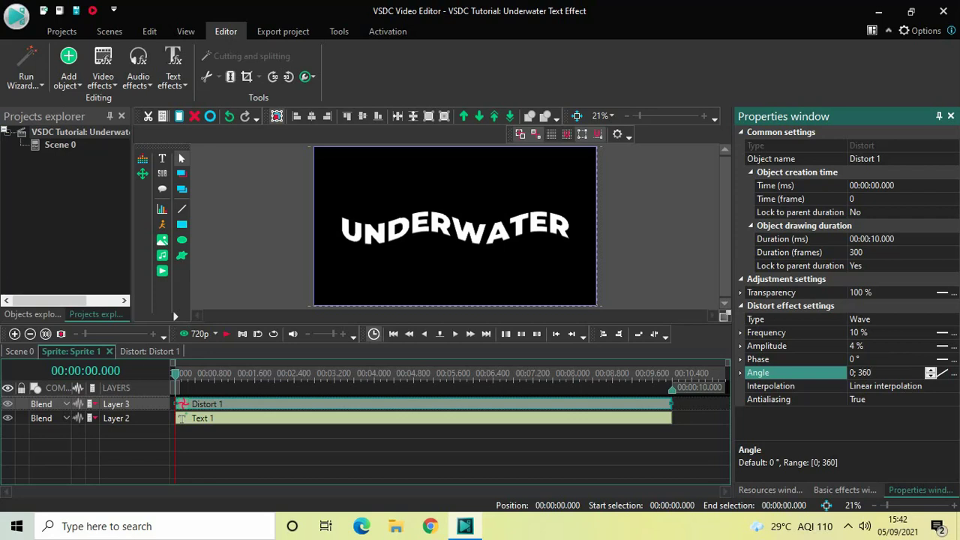
key("Return")
left_click(359, 453)
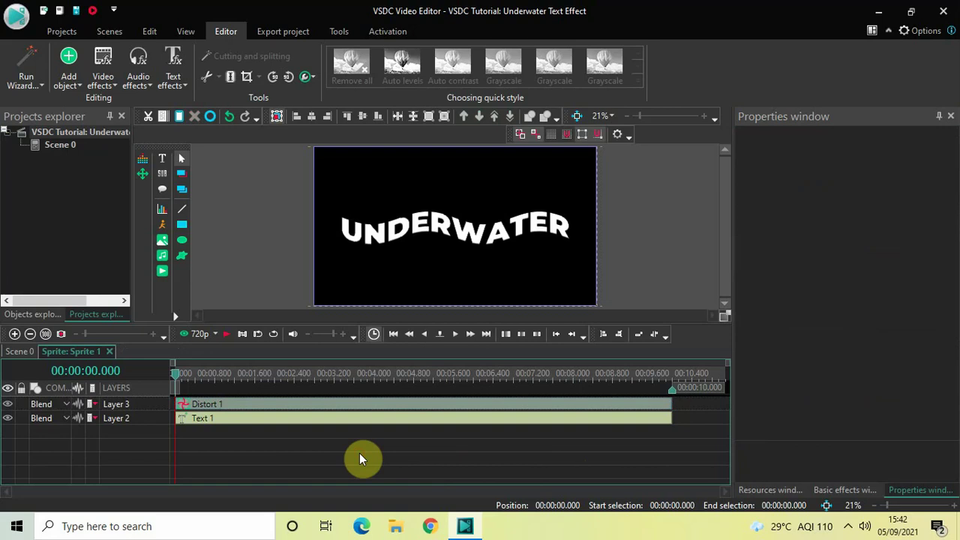
Step: Play the sprite to preview the animated text distortion, and return the playhead to the start
key("space")
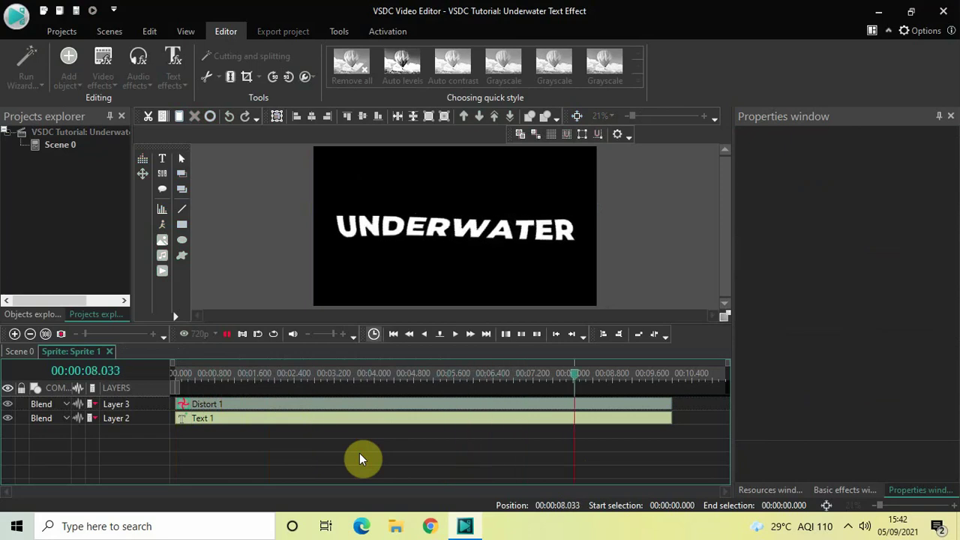
key("space")
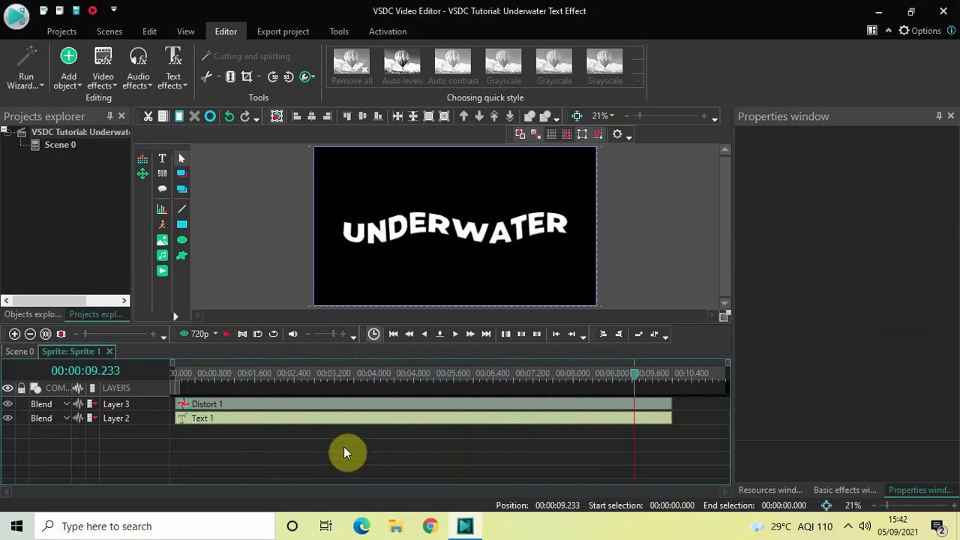
left_click(175, 373)
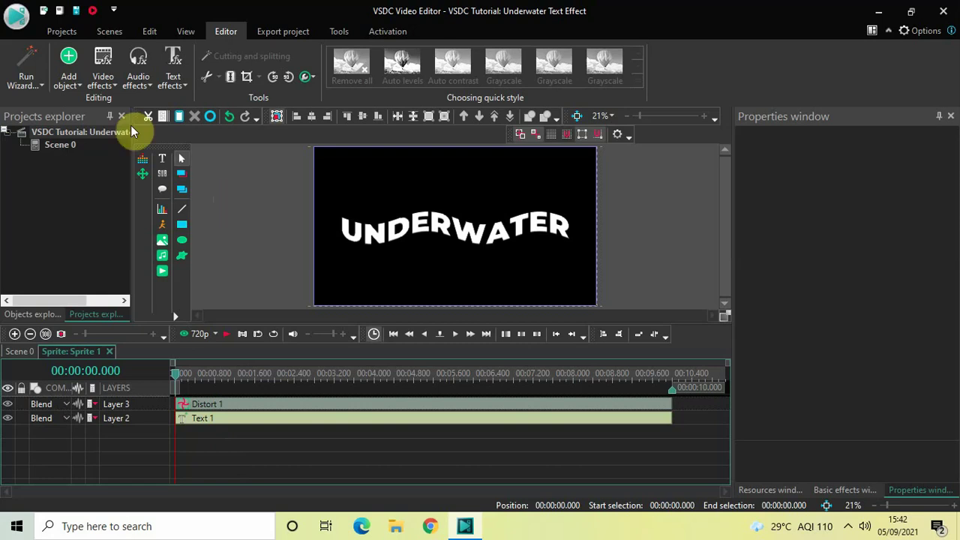
Step: Add the video file production ID_3754337 from the Downloads folder to the sprite, from the cursor position on a new layer
left_click(69, 82)
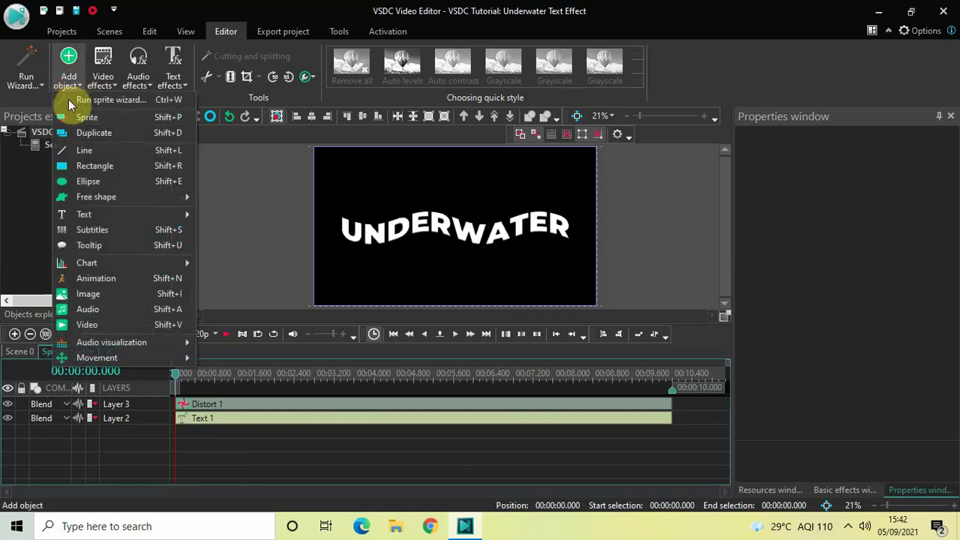
left_click(113, 323)
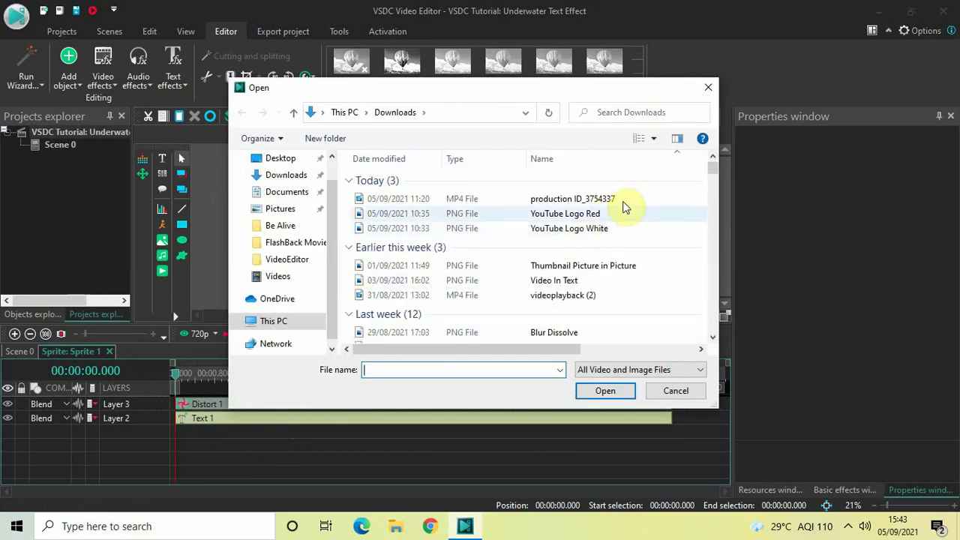
left_click(624, 198)
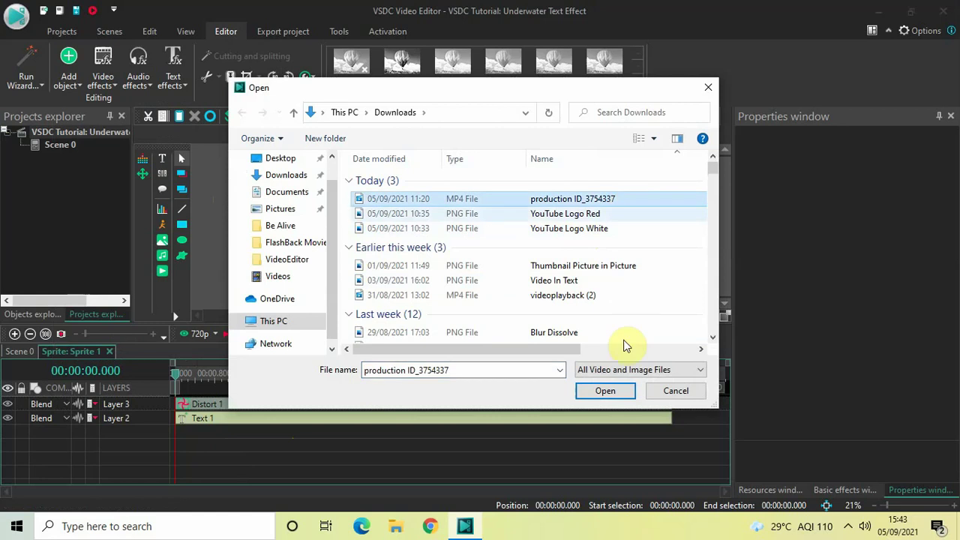
left_click(605, 390)
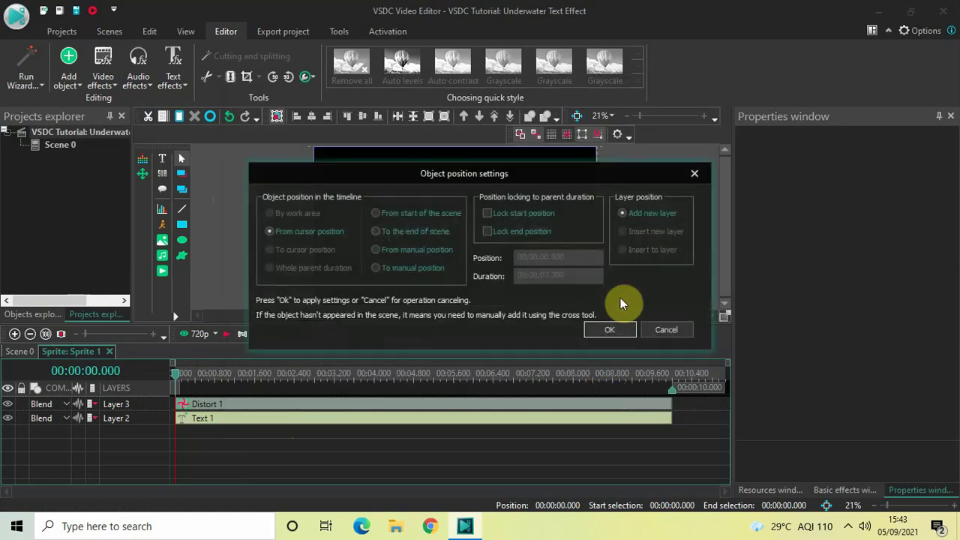
left_click(614, 330)
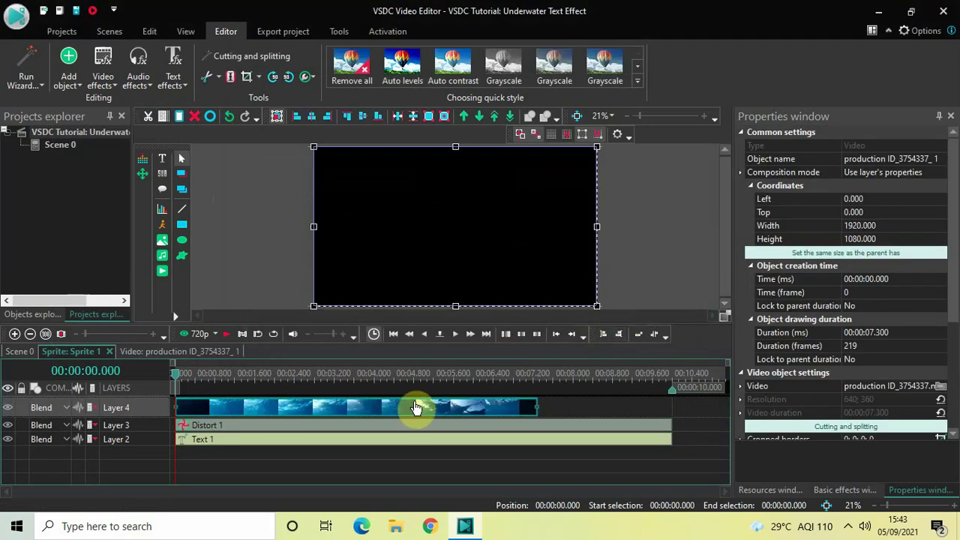
Step: Move the underwater video to the layer below the text and extend its duration to 10 seconds
left_click_drag(416, 407, 373, 474)
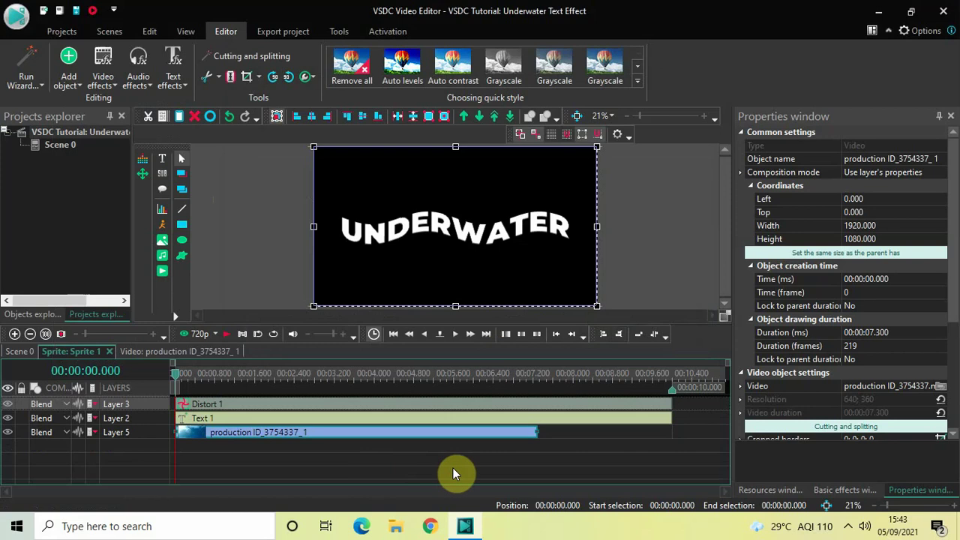
mouse_move(457, 441)
left_click_drag(536, 432, 665, 434)
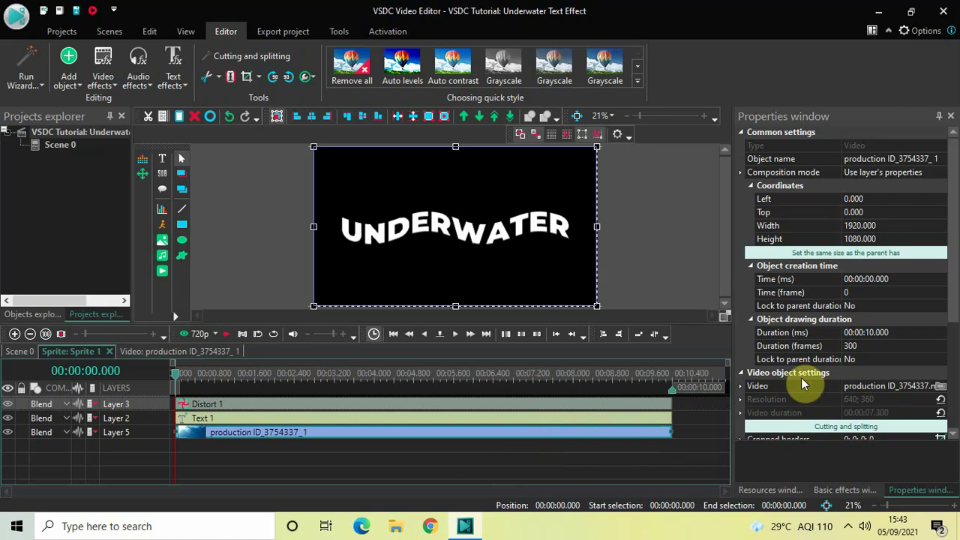
Step: Set the underwater video's loop mode to Loop video
left_click_drag(951, 315, 954, 413)
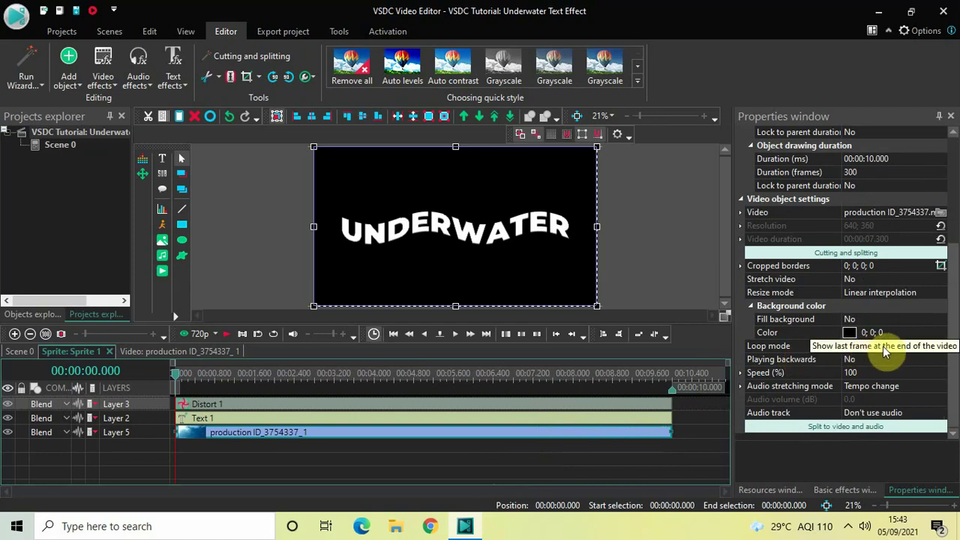
left_click(940, 348)
left_click(940, 346)
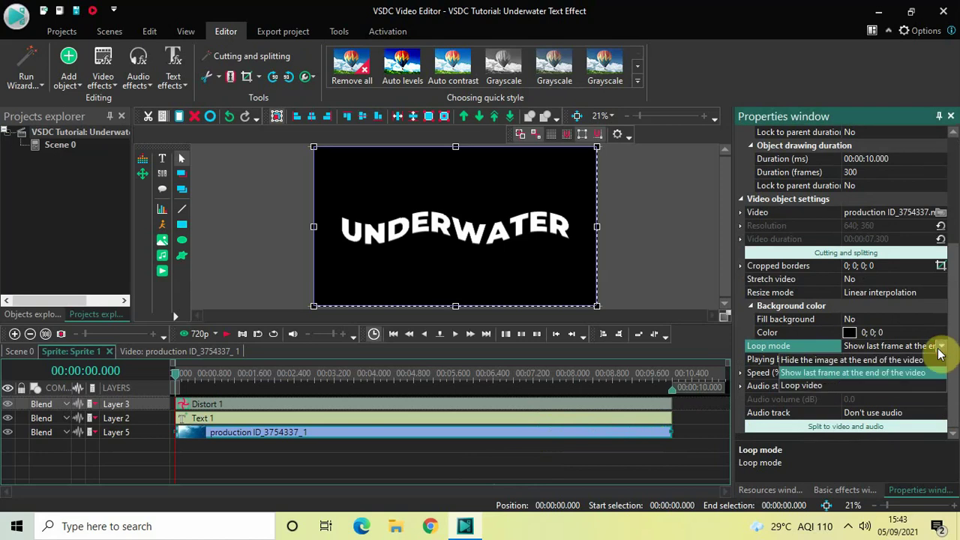
left_click(822, 385)
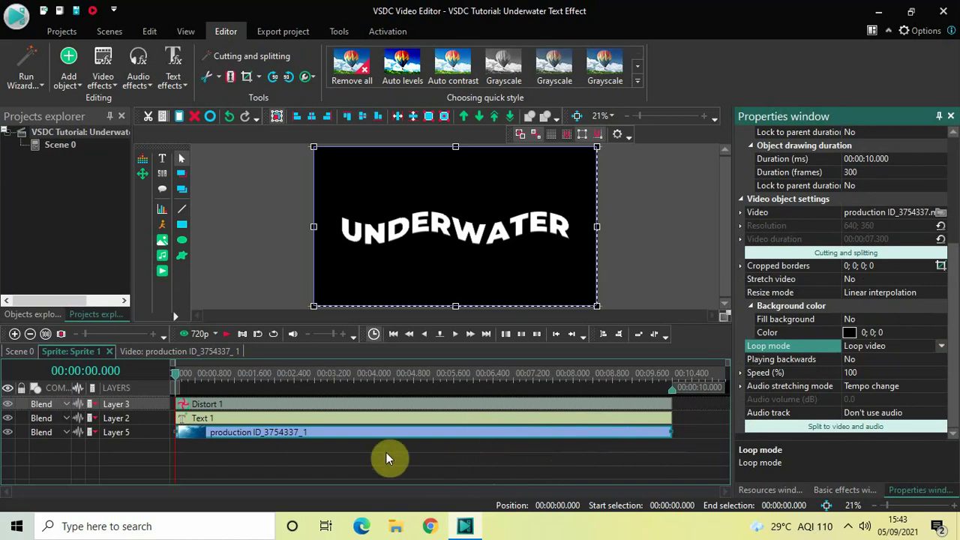
Step: Move the UNDERWATER text out of the sprite's timeline into the underwater video object, and return to the sprite
left_click(354, 425)
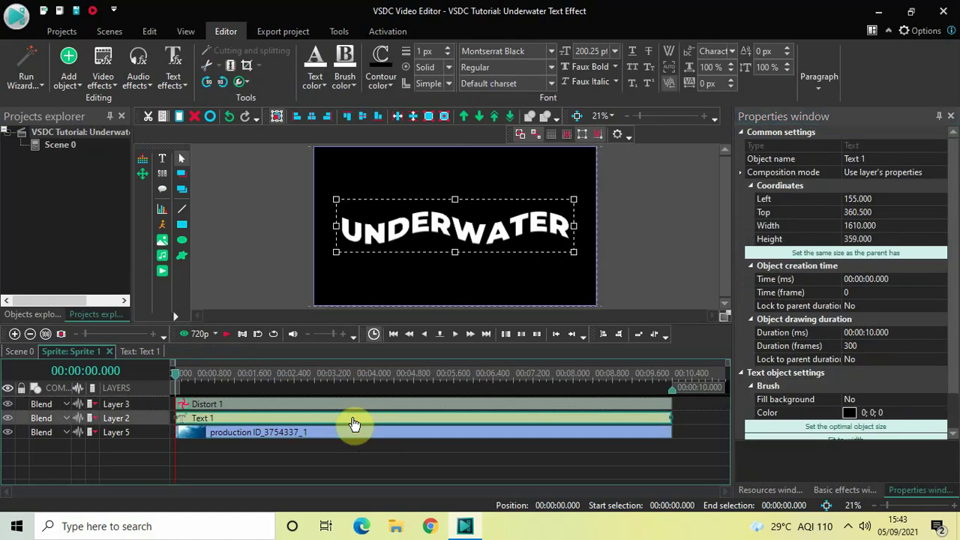
key("Delete")
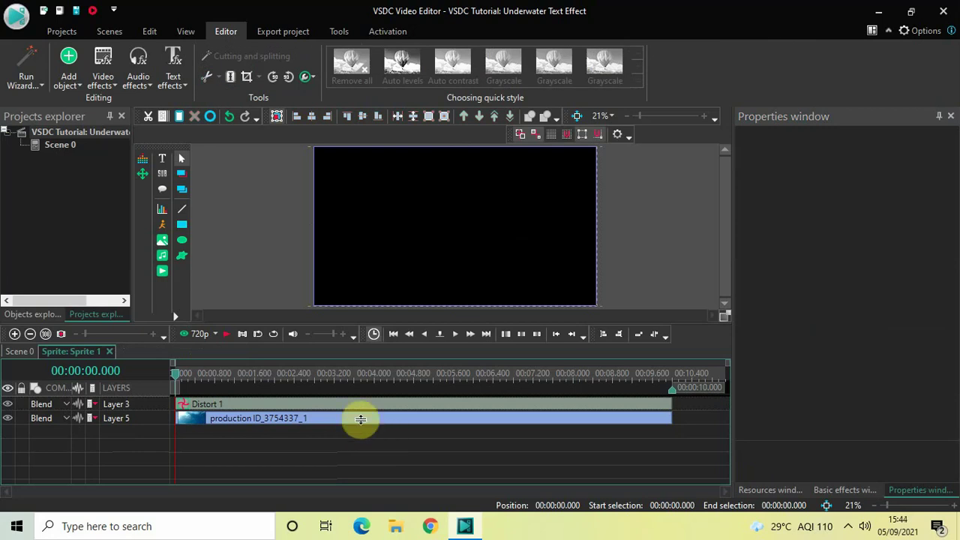
double_click(361, 425)
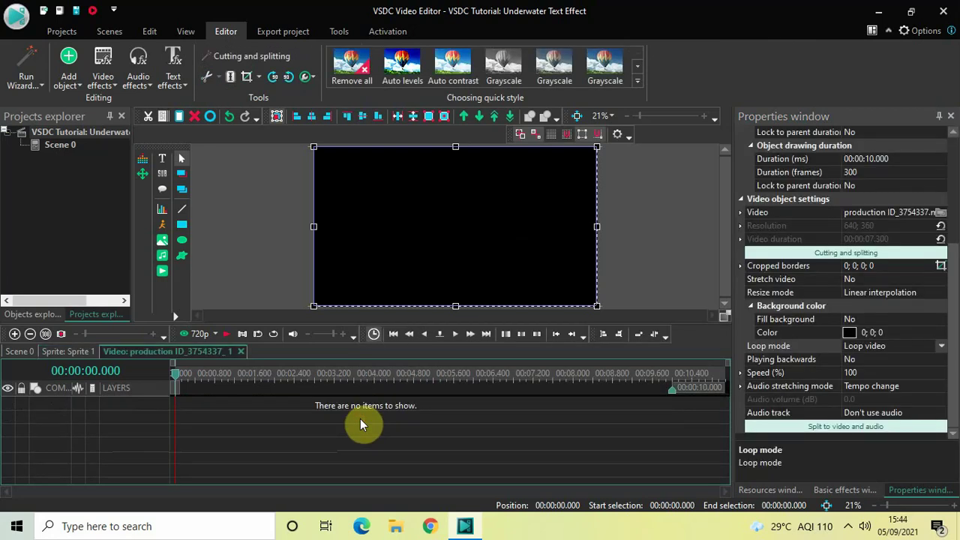
key("ctrl+v")
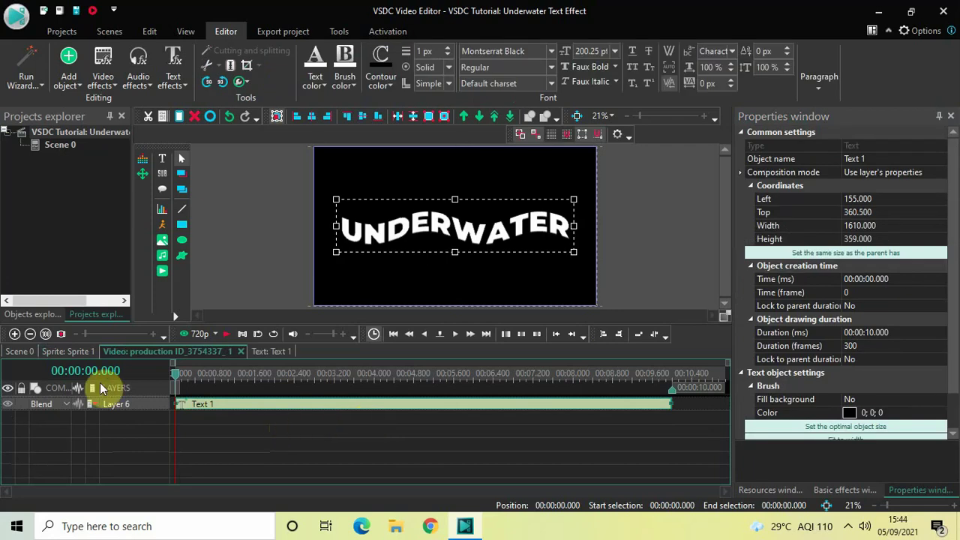
left_click(80, 352)
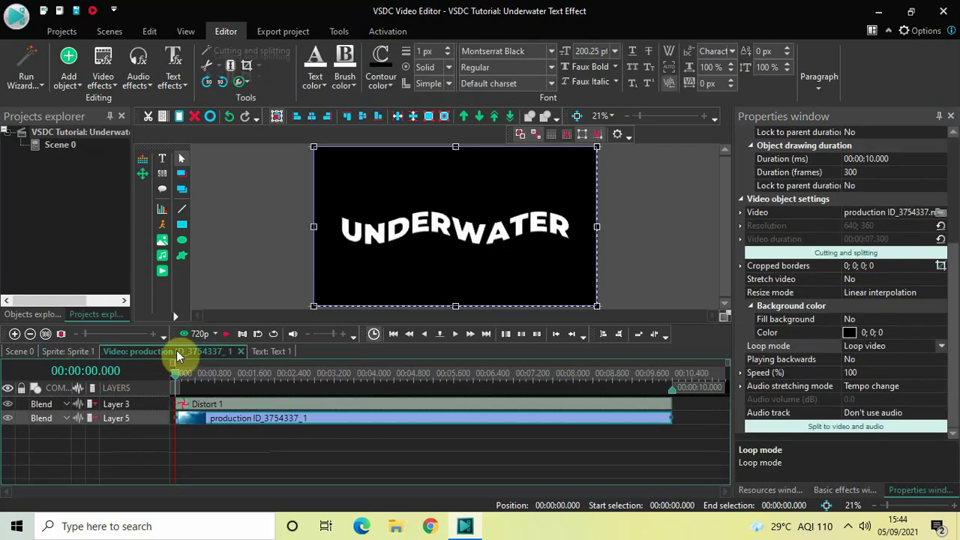
Step: Play the sprite to preview the distorted text over the video, check the frame edges at about 2.5 seconds, and return to the start
left_click(227, 243)
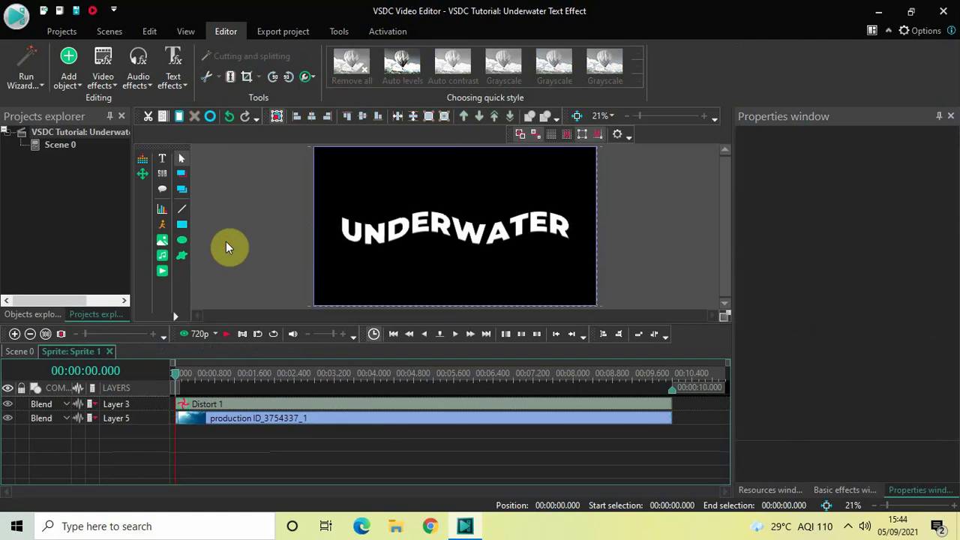
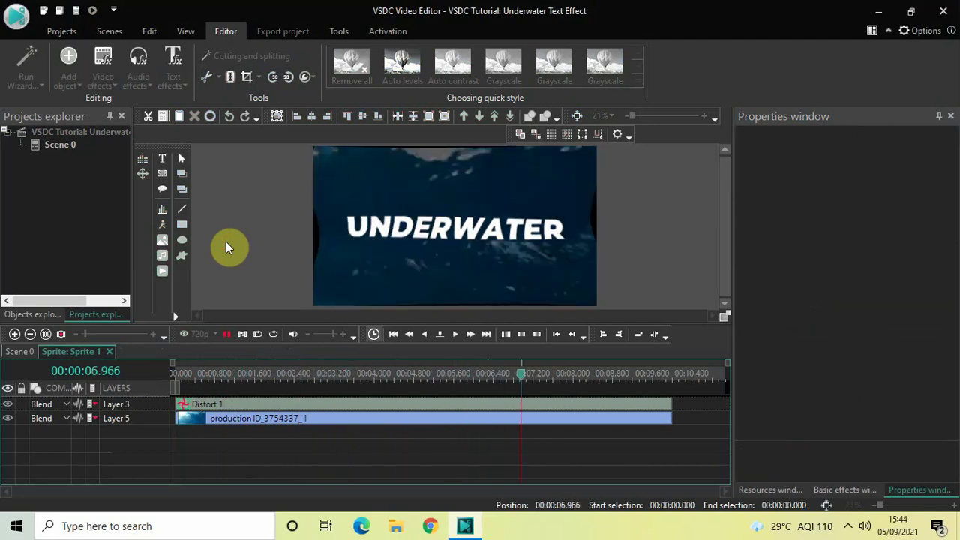
key("space")
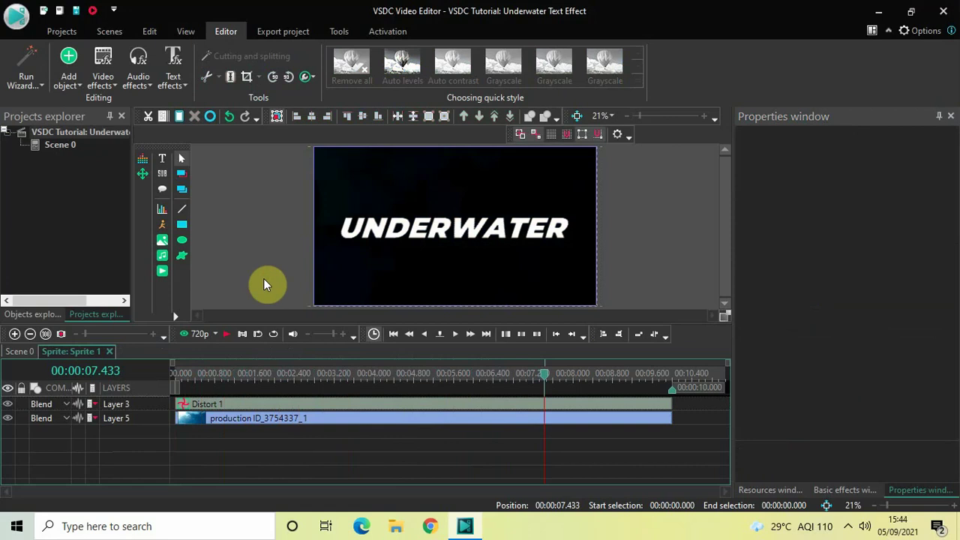
left_click(298, 379)
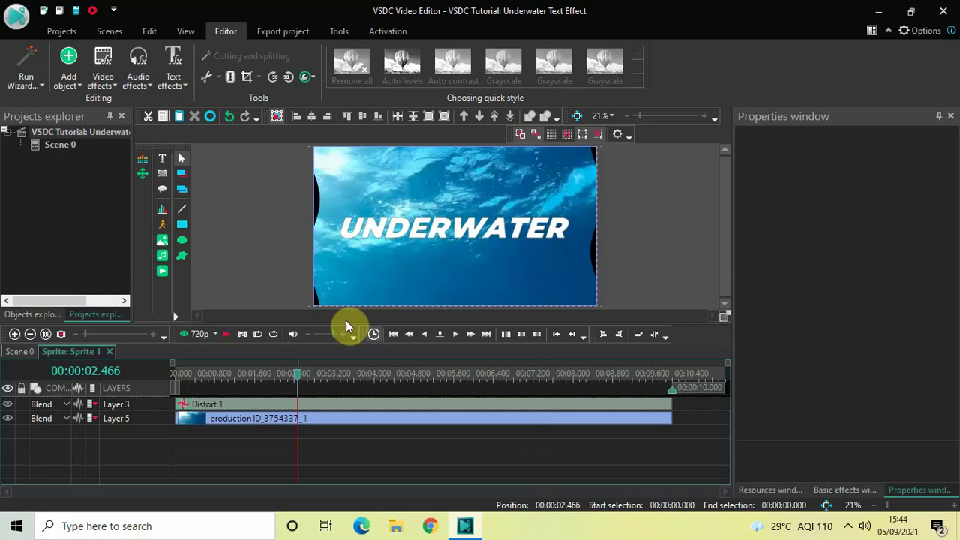
left_click_drag(298, 379, 127, 405)
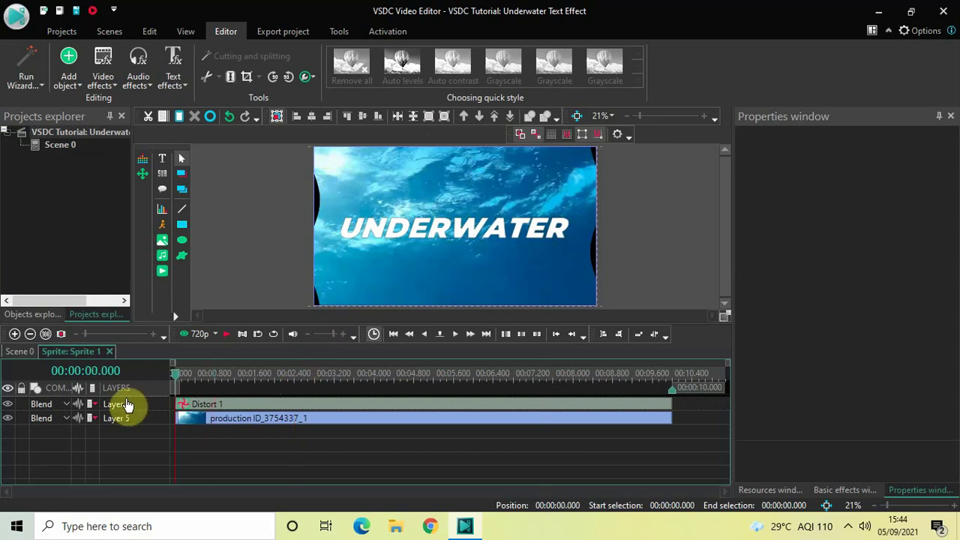
left_click(225, 466)
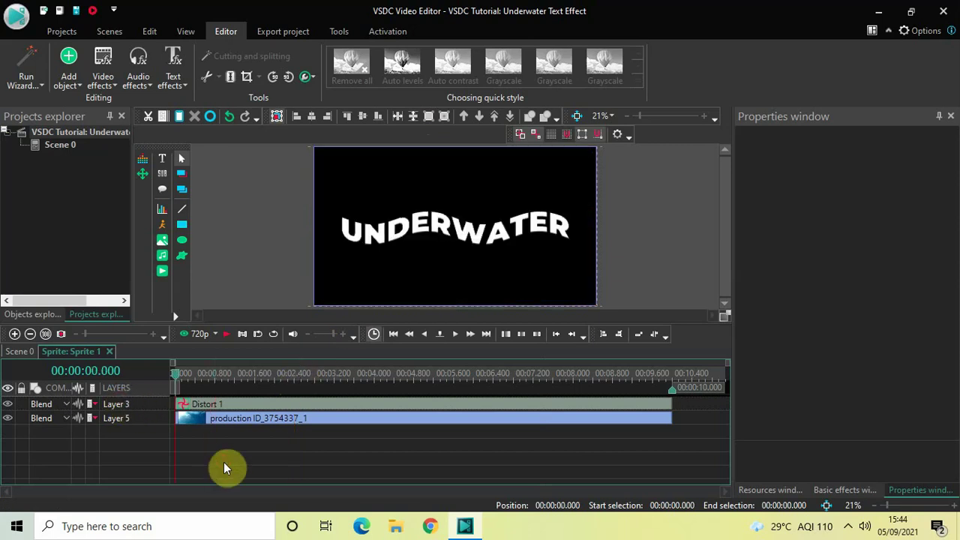
Step: Add a Crop transform effect to the sprite for the whole parent duration, and move the playhead to about 2.566 seconds
left_click(111, 80)
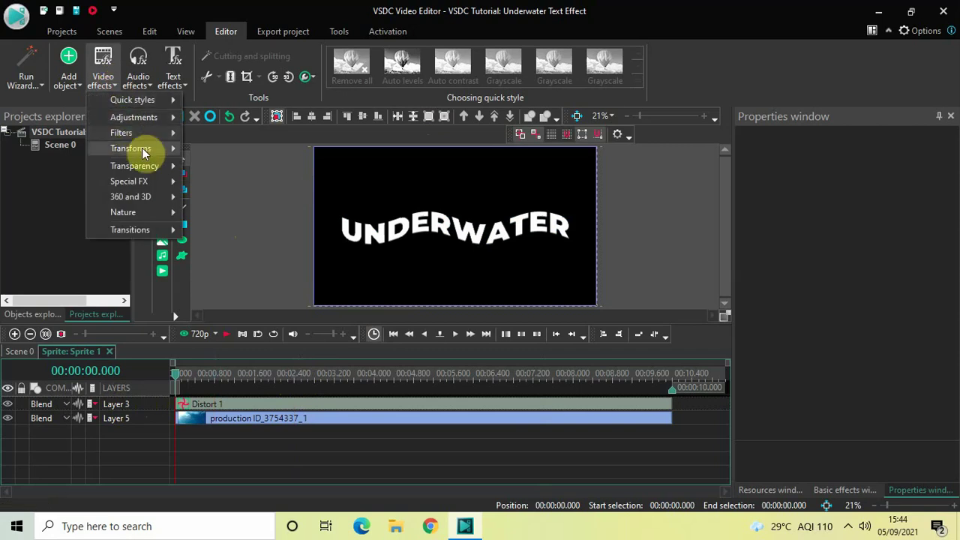
mouse_move(143, 150)
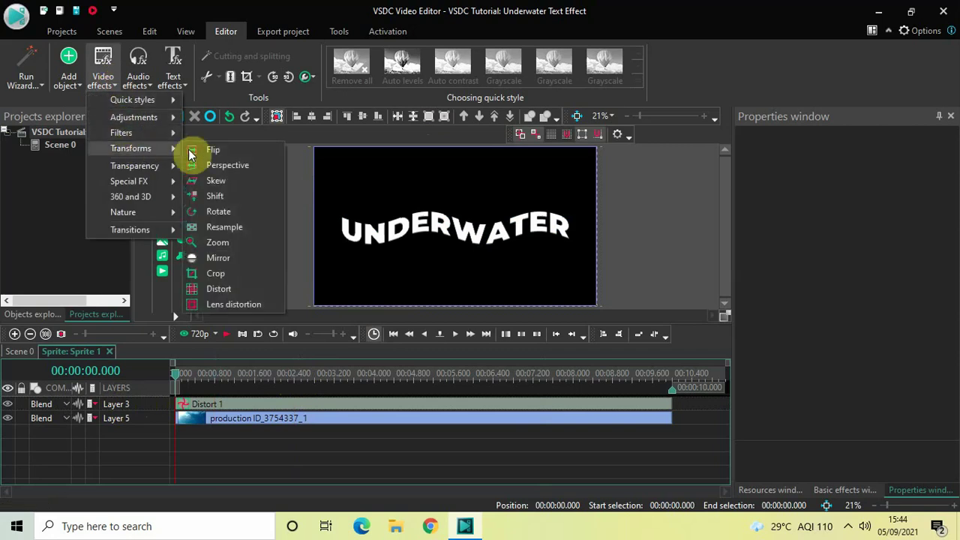
left_click(230, 273)
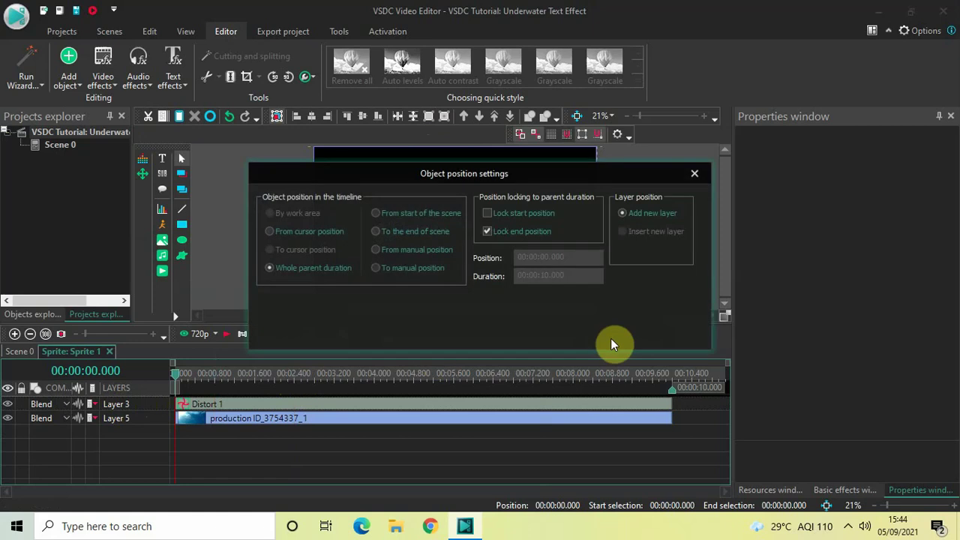
left_click(610, 330)
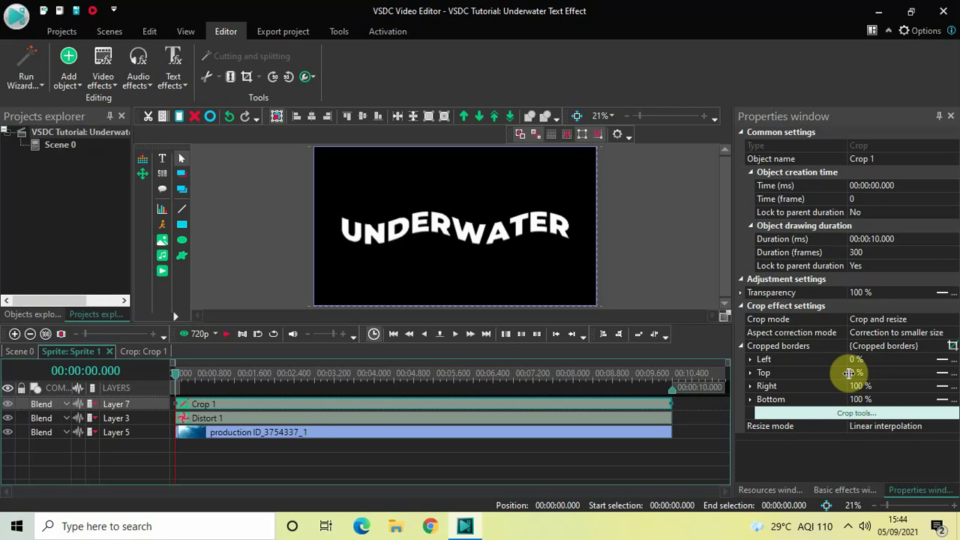
left_click(304, 373)
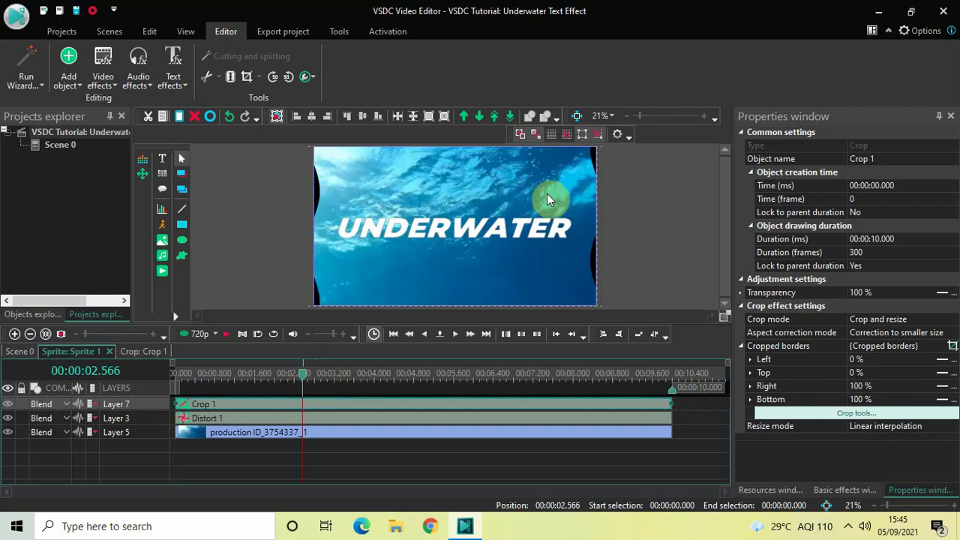
Step: Resize the crop frame inside the distorted black edges, with borders at about left 5.2%, top 6.2%, right 95% and bottom 93.4%
left_click(828, 418)
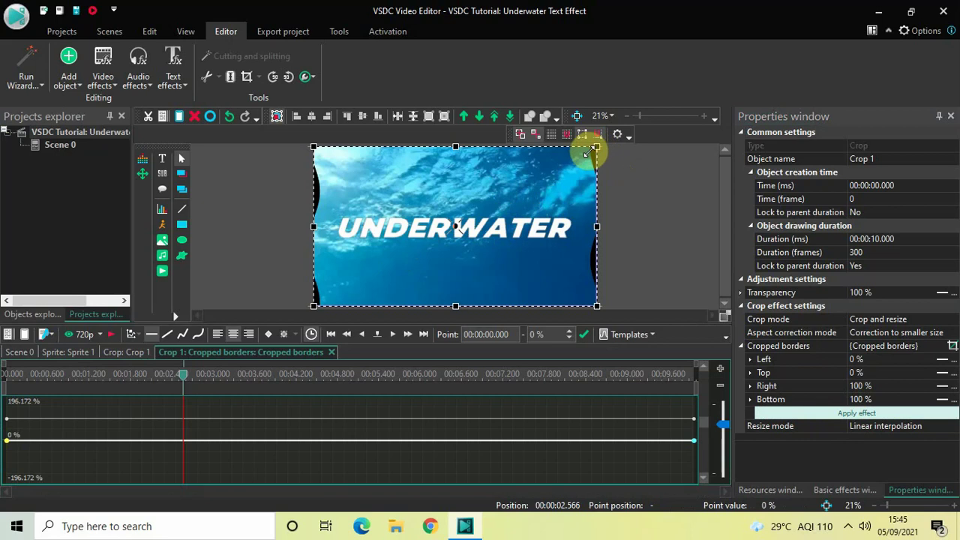
left_click_drag(589, 148, 581, 157)
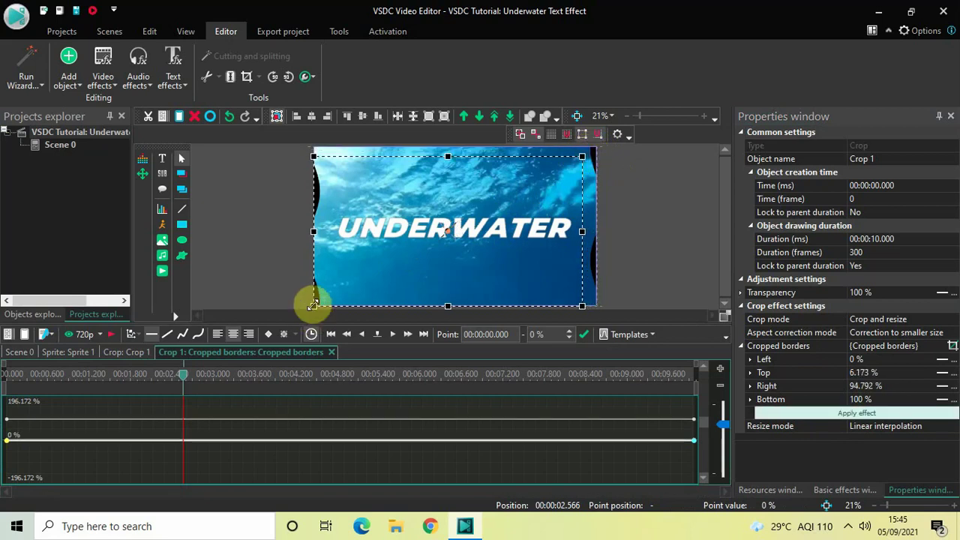
left_click_drag(313, 305, 328, 294)
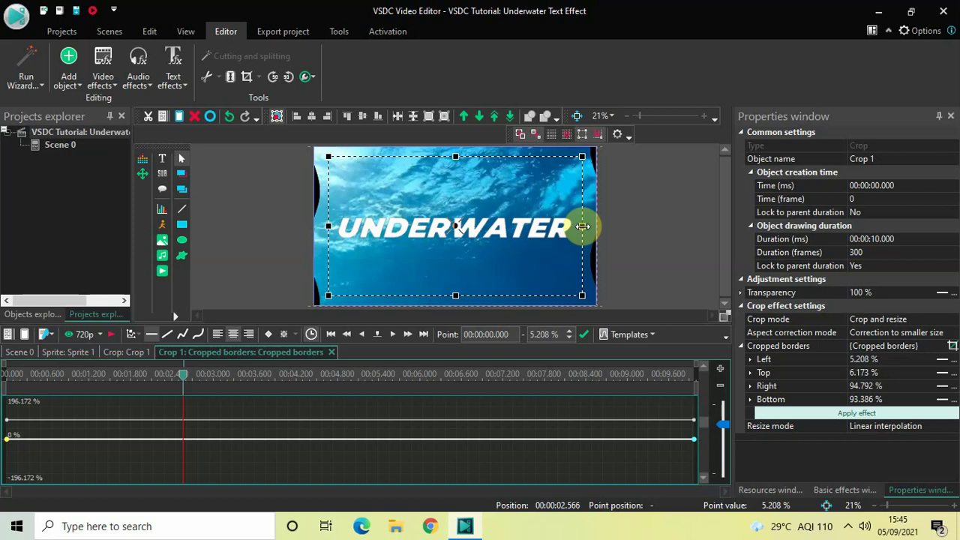
mouse_move(585, 226)
left_mouse_down()
mouse_move(591, 228)
mouse_move(583, 225)
left_mouse_up()
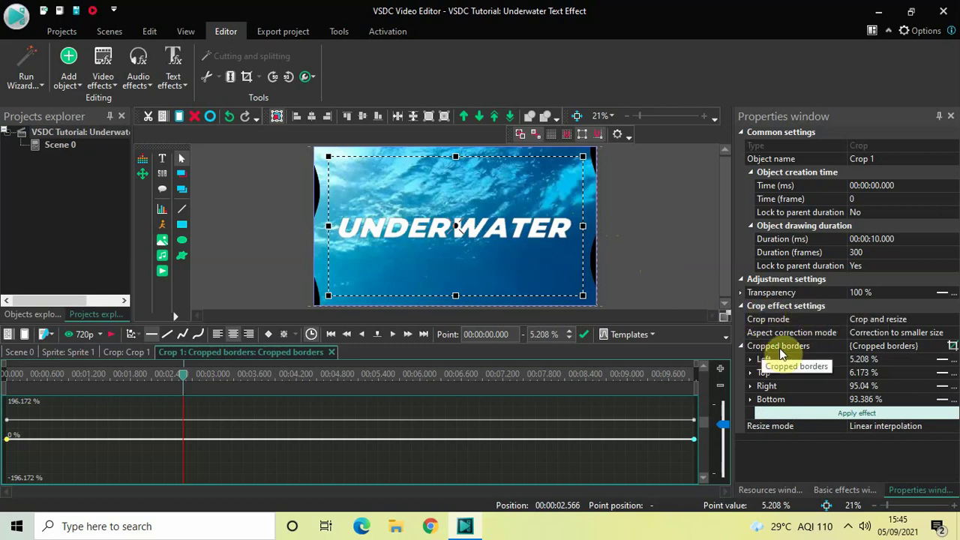
Step: Set the cropped borders' width according to the parent's aspect ratio and apply the crop effect
left_click(952, 347)
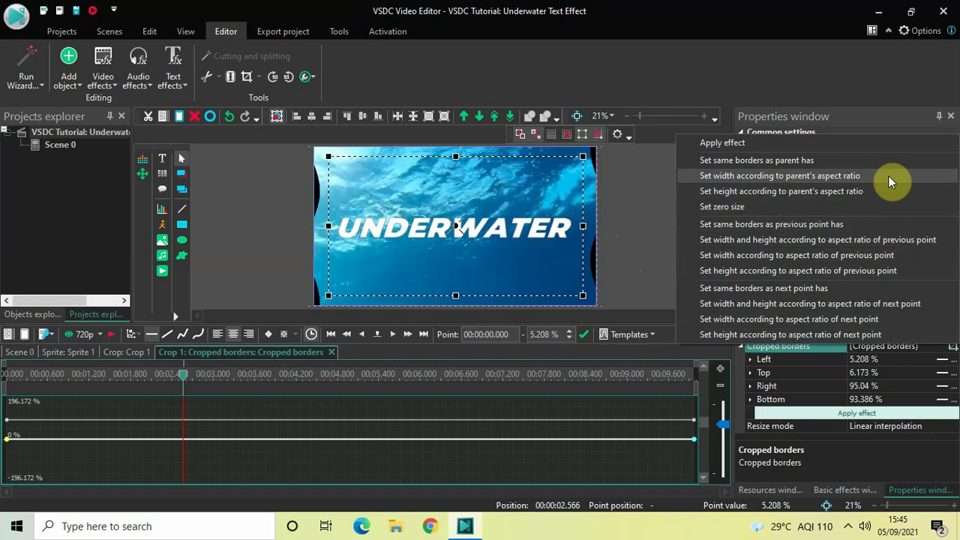
left_click(888, 174)
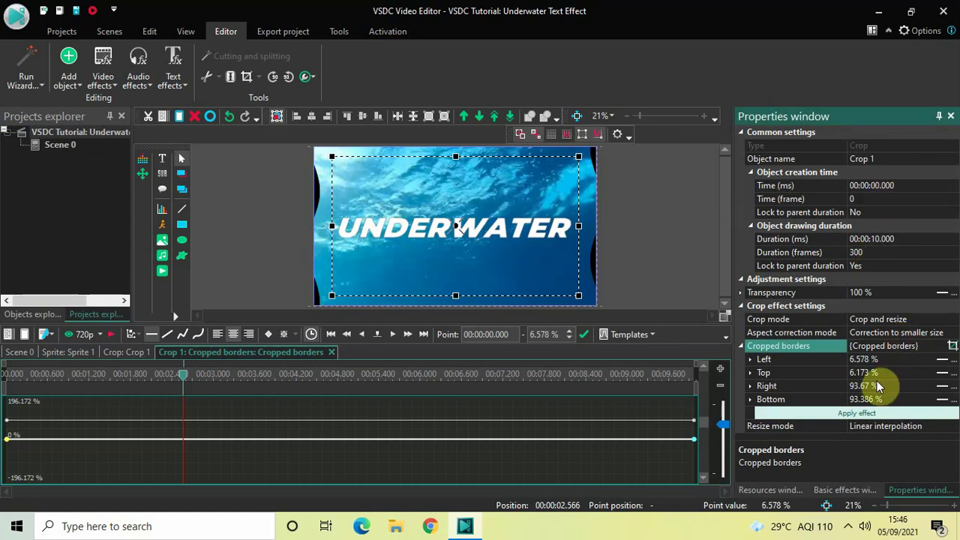
left_click(857, 415)
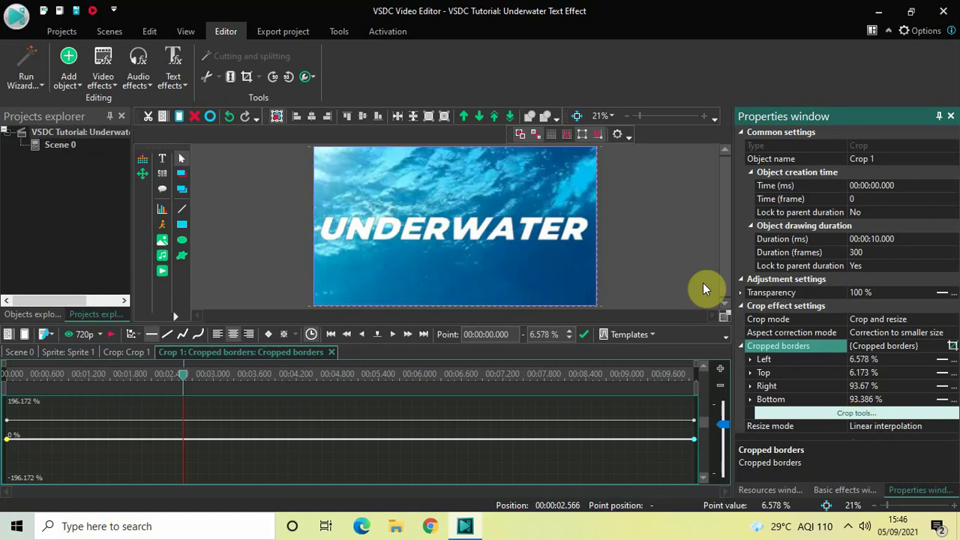
Step: Return to Scene 0 and play the cropped underwater text effect from the start of the timeline
left_click(35, 402)
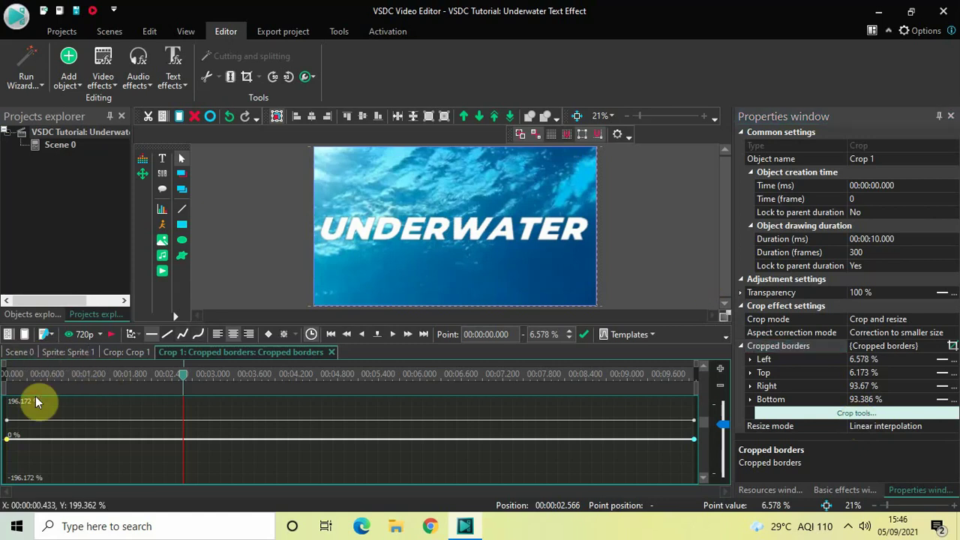
left_click(23, 353)
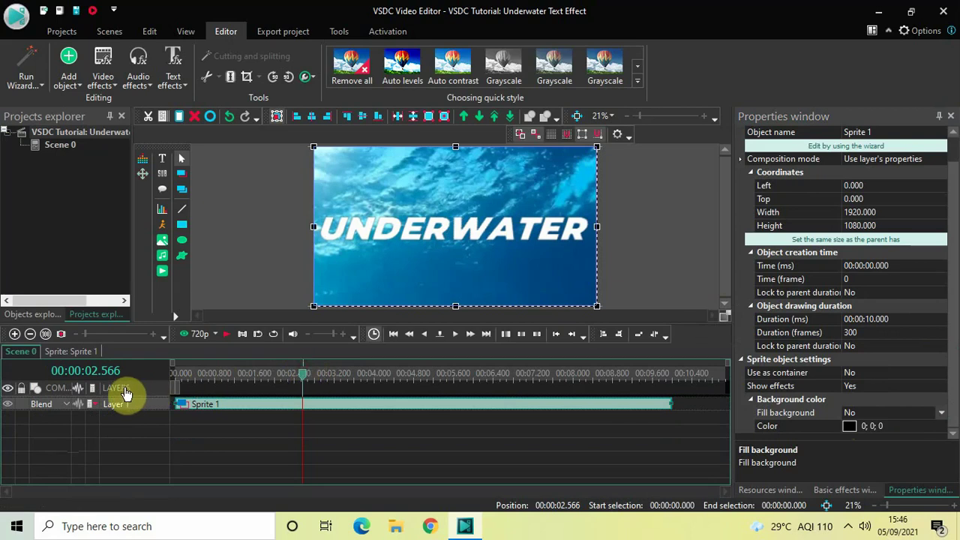
left_click_drag(306, 384, 122, 392)
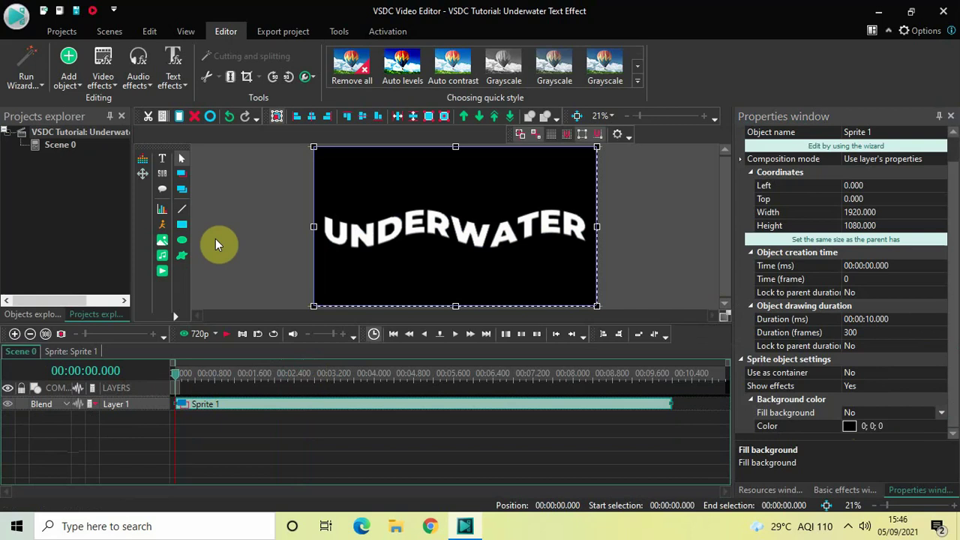
key("space")
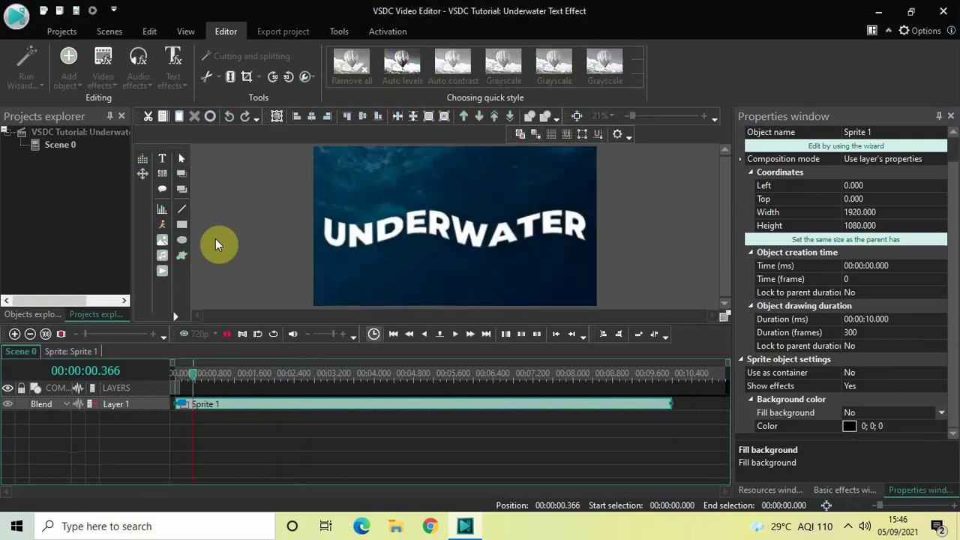